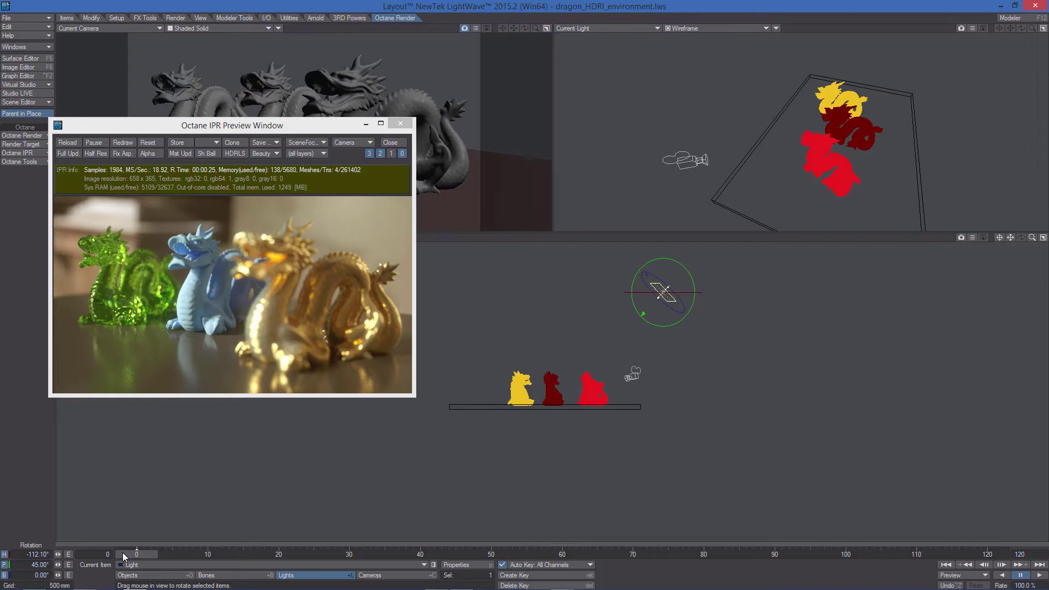
Move the timeline to frame 13 with the Camera current so Octane re-renders the new view.
{"action": "mouse_move", "coordinate": [124, 556]}
{"action": "left_mouse_down"}
{"action": "mouse_move", "coordinate": [710, 554]}
{"action": "mouse_move", "coordinate": [506, 554]}
{"action": "left_mouse_up"}
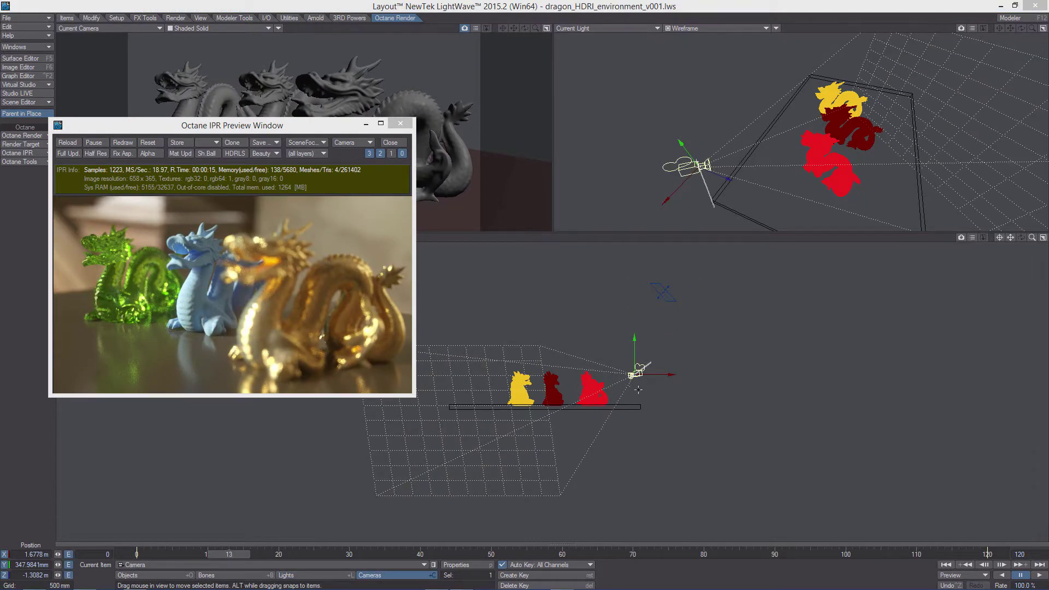
In Render Globals, try a 12 mm lens focal length, then set it back to 24 mm.
{"action": "left_click", "coordinate": [681, 4]}
{"action": "key", "text": "alt+F10"}
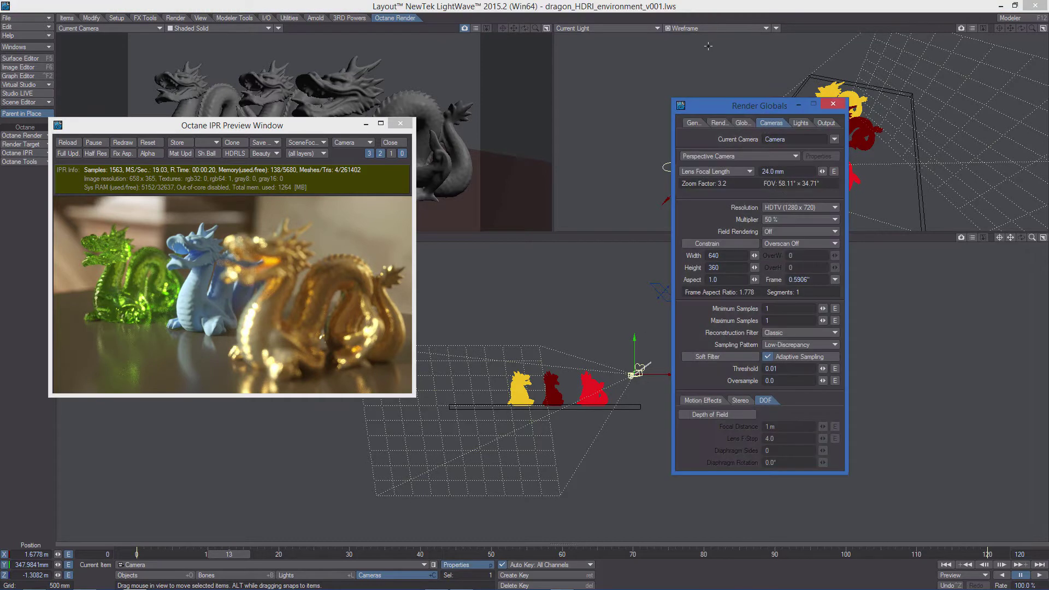
{"action": "left_click_drag", "start_coordinate": [770, 106], "coordinate": [766, 74]}
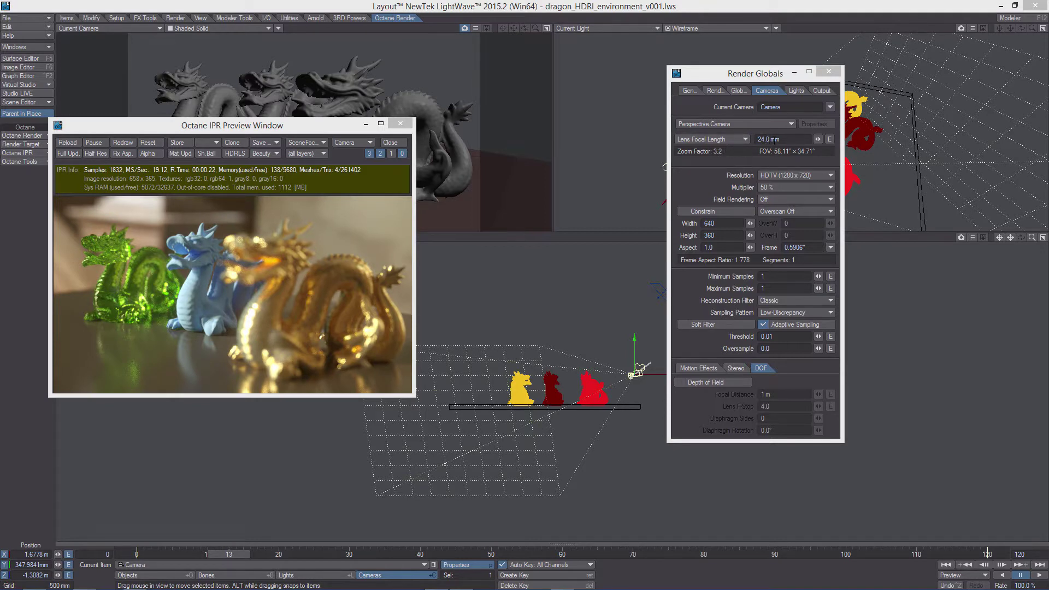
{"action": "left_click", "coordinate": [784, 141]}
{"action": "type", "text": "12"}
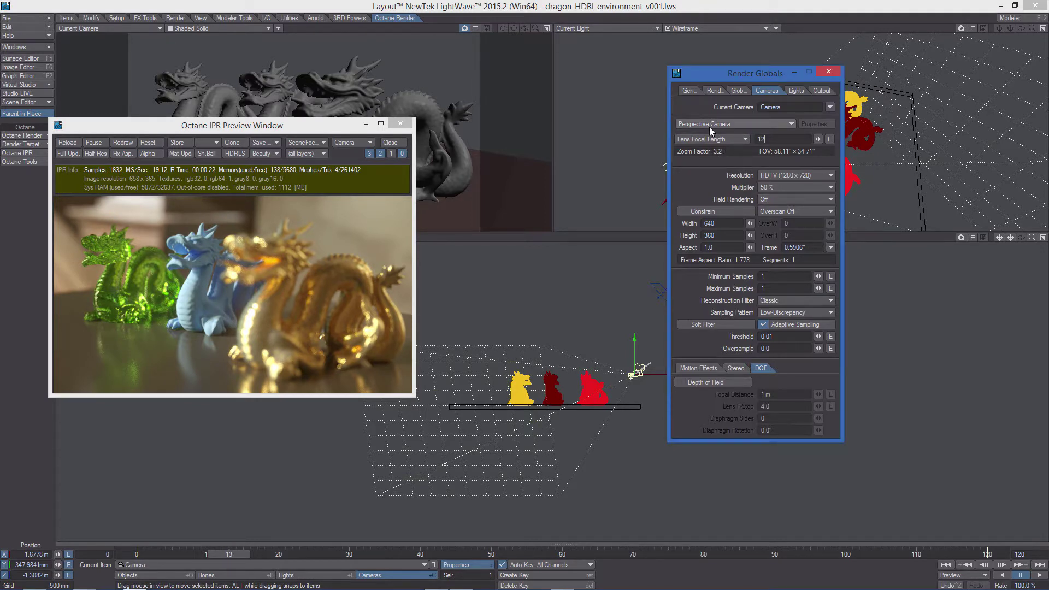
{"action": "type", "text": "m"}
{"action": "key", "text": "Return"}
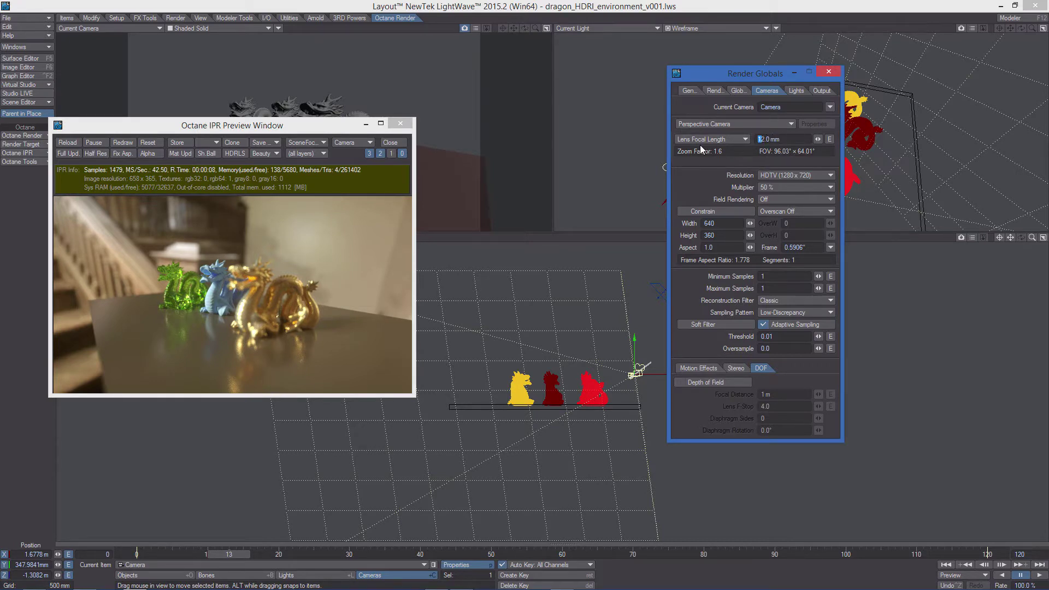
{"action": "type", "text": "24"}
{"action": "key", "text": "Delete"}
{"action": "key", "text": "Return"}
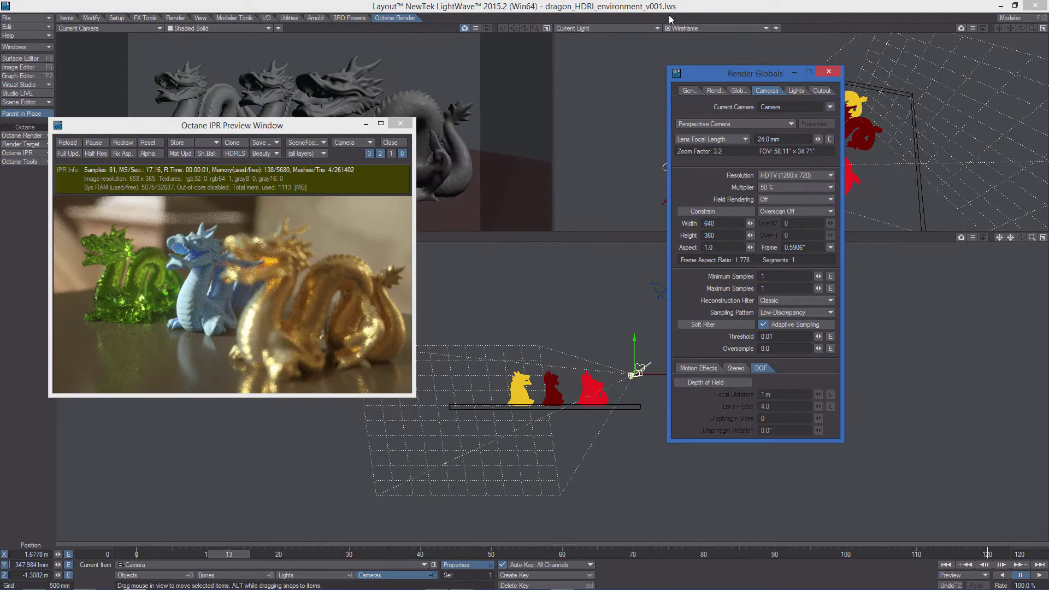
Render frame 13 with Octane using F9 to get a finished 640×360 image.
{"action": "mouse_move", "coordinate": [777, 77]}
{"action": "left_mouse_down"}
{"action": "mouse_move", "coordinate": [708, 78]}
{"action": "mouse_move", "coordinate": [718, 79]}
{"action": "left_mouse_up"}
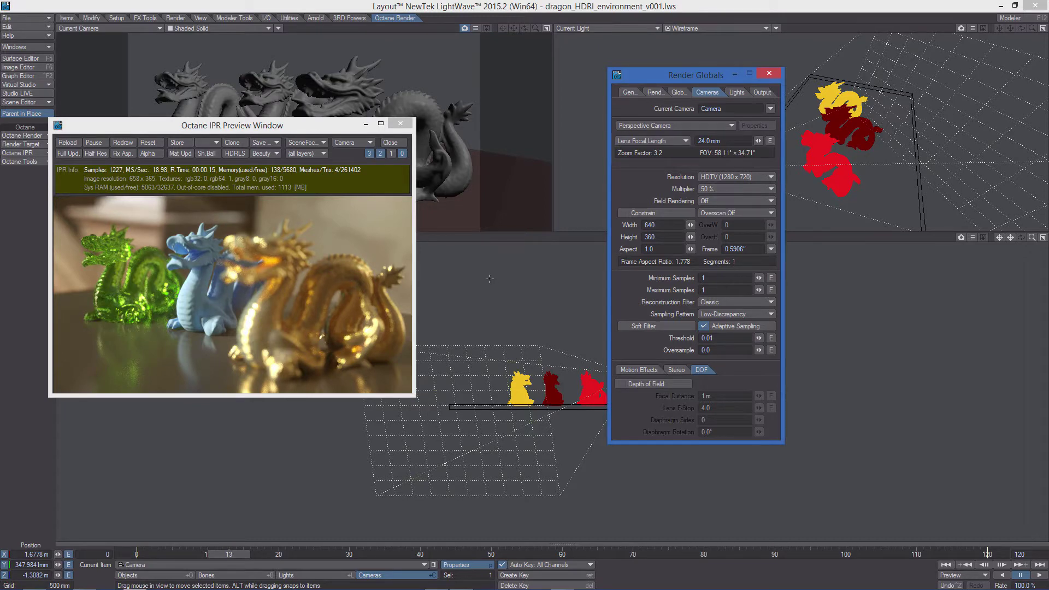
{"action": "key", "text": "F9"}
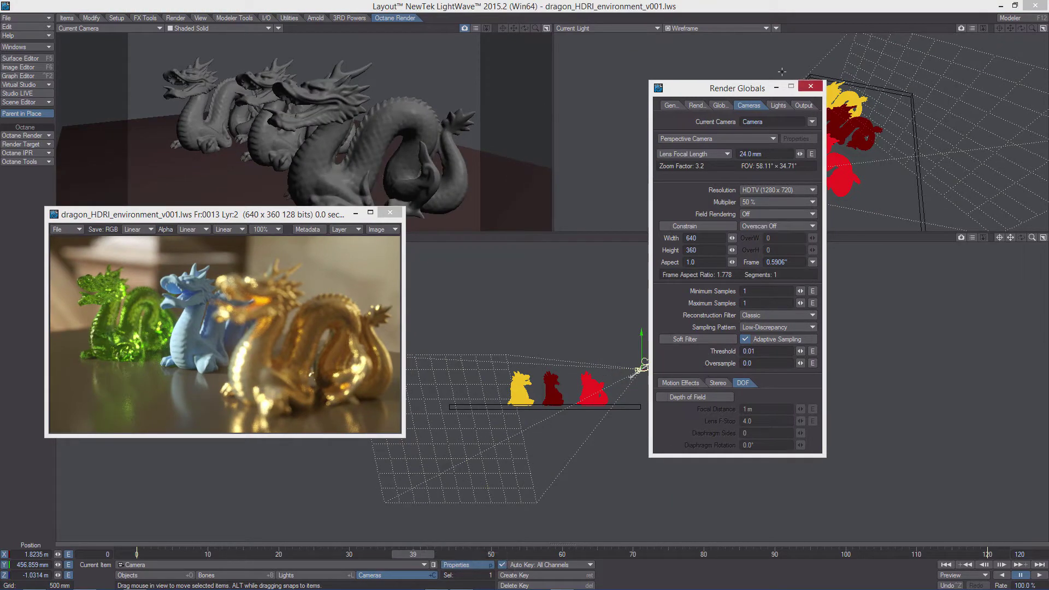
Reopen the Octane live preview, set Motion Blur to Photoreal, and scrub to a later frame.
{"action": "left_click", "coordinate": [683, 384]}
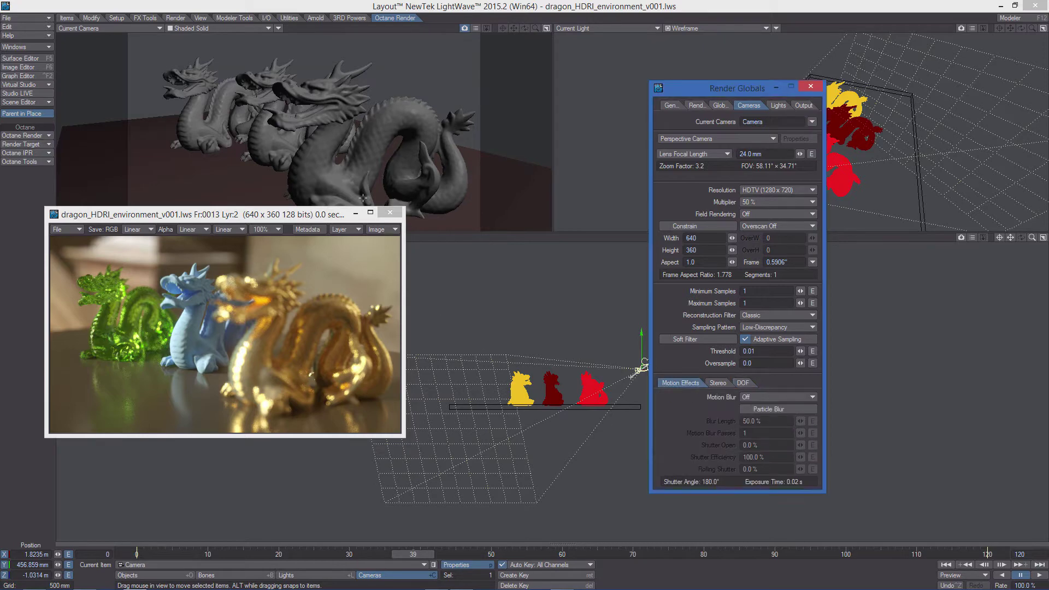
{"action": "left_click", "coordinate": [247, 4]}
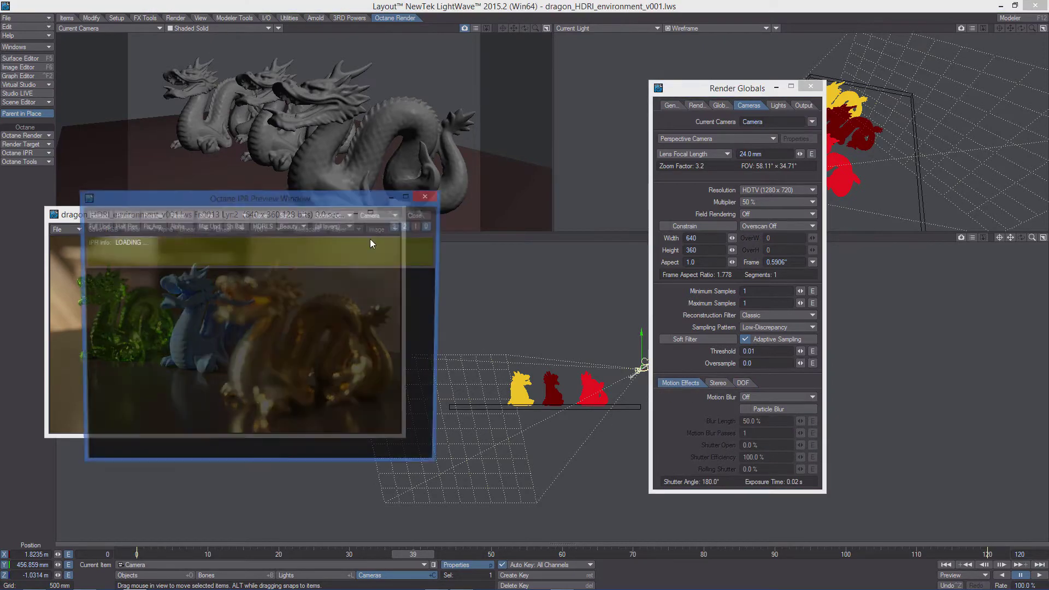
{"action": "key", "text": "F9"}
{"action": "left_click_drag", "start_coordinate": [366, 196], "coordinate": [397, 188]}
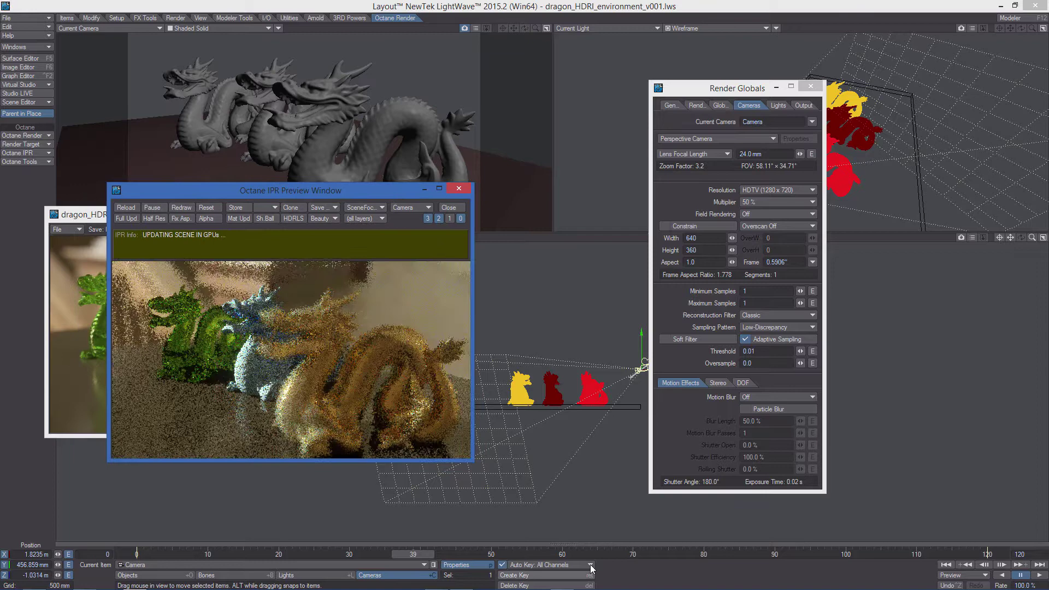
{"action": "left_click", "coordinate": [753, 398]}
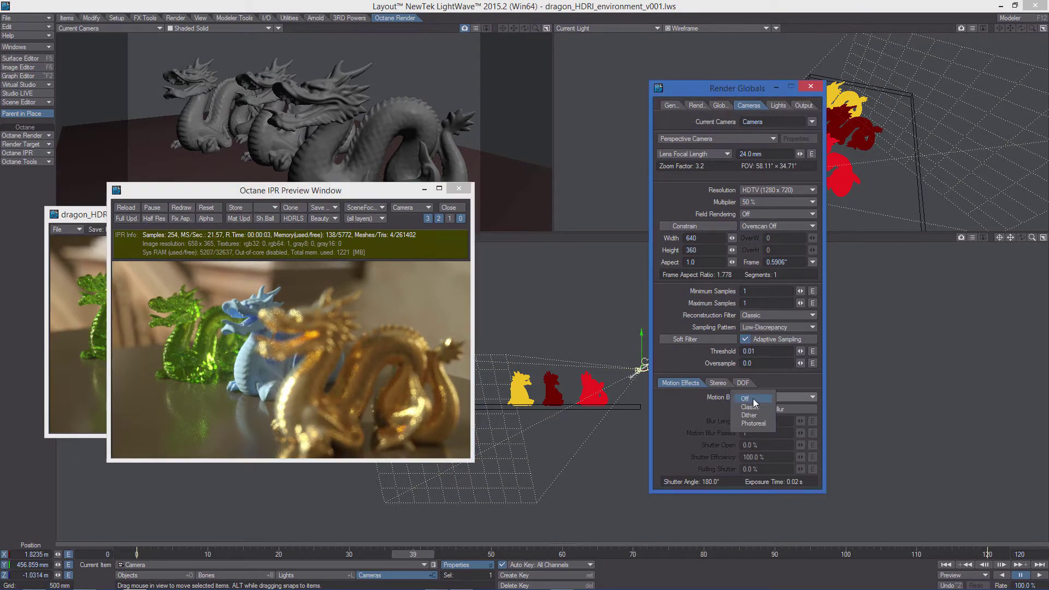
{"action": "left_click", "coordinate": [747, 426]}
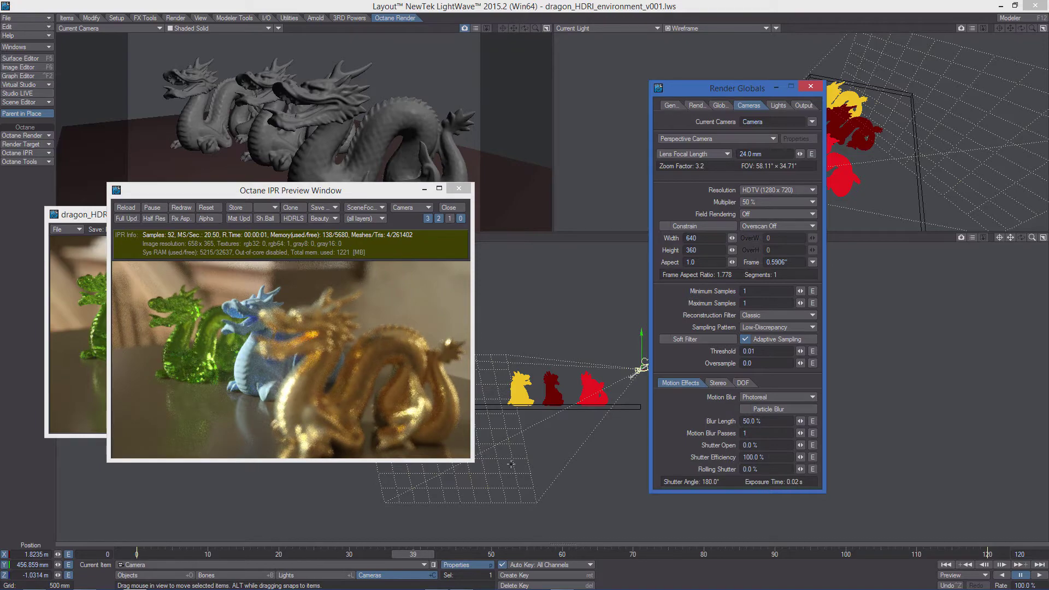
{"action": "mouse_move", "coordinate": [421, 560]}
{"action": "left_mouse_down"}
{"action": "mouse_move", "coordinate": [775, 554]}
{"action": "mouse_move", "coordinate": [456, 556]}
{"action": "left_mouse_up"}
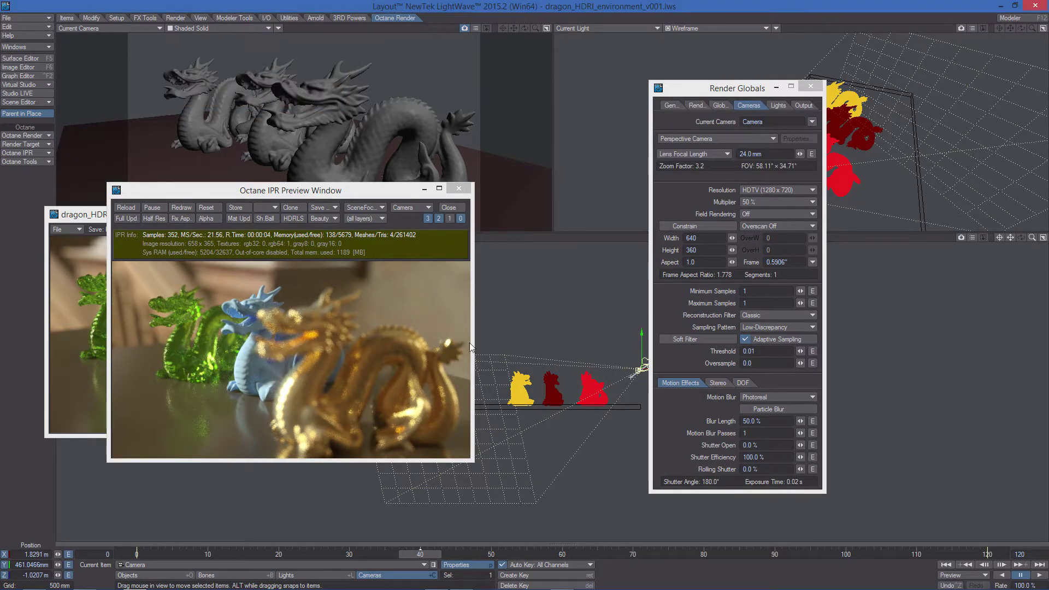
Go to frame 46 and set the motion Blur Length to 100 %.
{"action": "left_click_drag", "start_coordinate": [429, 135], "coordinate": [393, 110]}
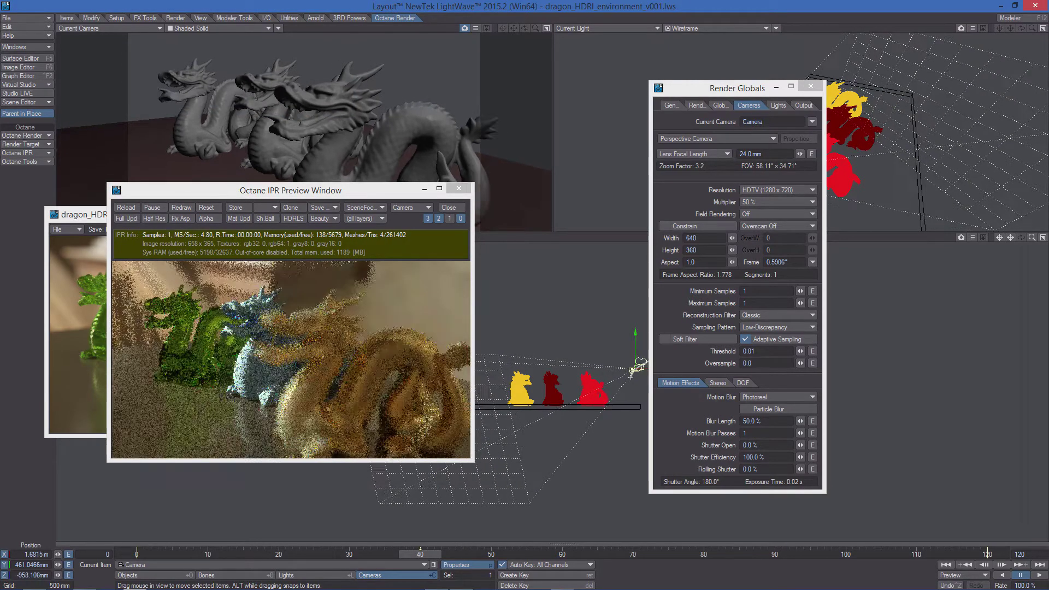
{"action": "left_click", "coordinate": [492, 556]}
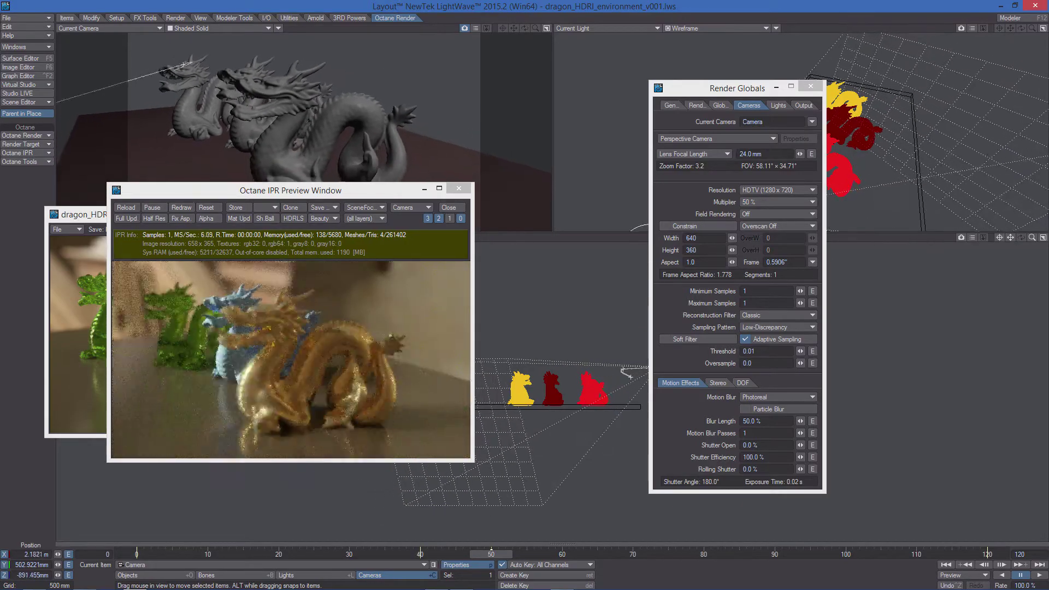
{"action": "mouse_move", "coordinate": [492, 556]}
{"action": "left_mouse_down"}
{"action": "mouse_move", "coordinate": [434, 554]}
{"action": "mouse_move", "coordinate": [455, 554]}
{"action": "left_mouse_up"}
{"action": "left_click", "coordinate": [765, 421]}
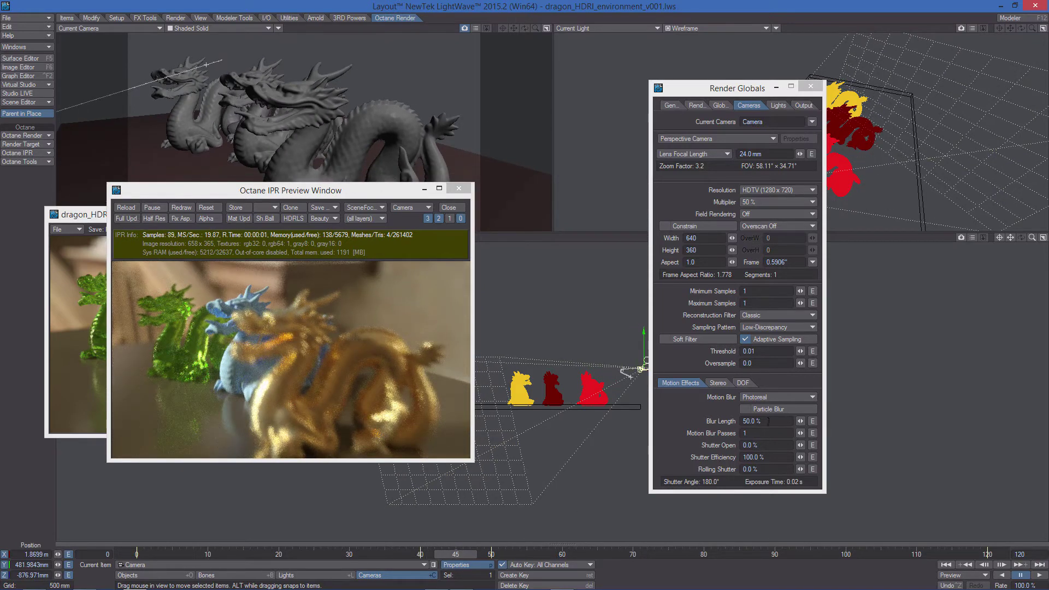
{"action": "type", "text": "100"}
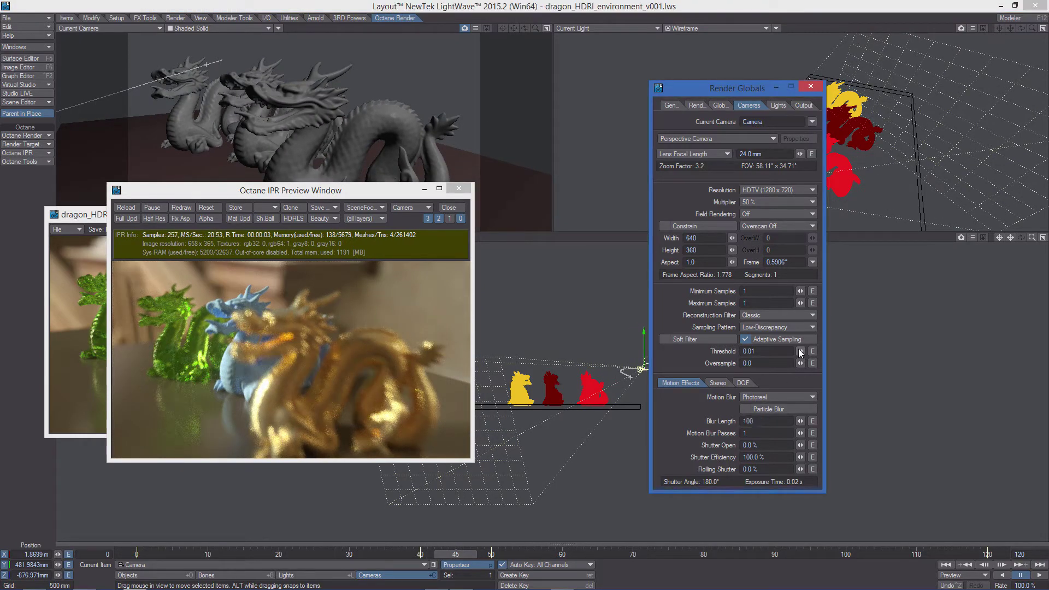
{"action": "key", "text": "Return"}
Raise Blur Length to 200 %, check it around frame 50, then set Motion Blur to Off.
{"action": "mouse_move", "coordinate": [456, 554]}
{"action": "left_mouse_down"}
{"action": "mouse_move", "coordinate": [442, 554]}
{"action": "mouse_move", "coordinate": [462, 554]}
{"action": "left_mouse_up"}
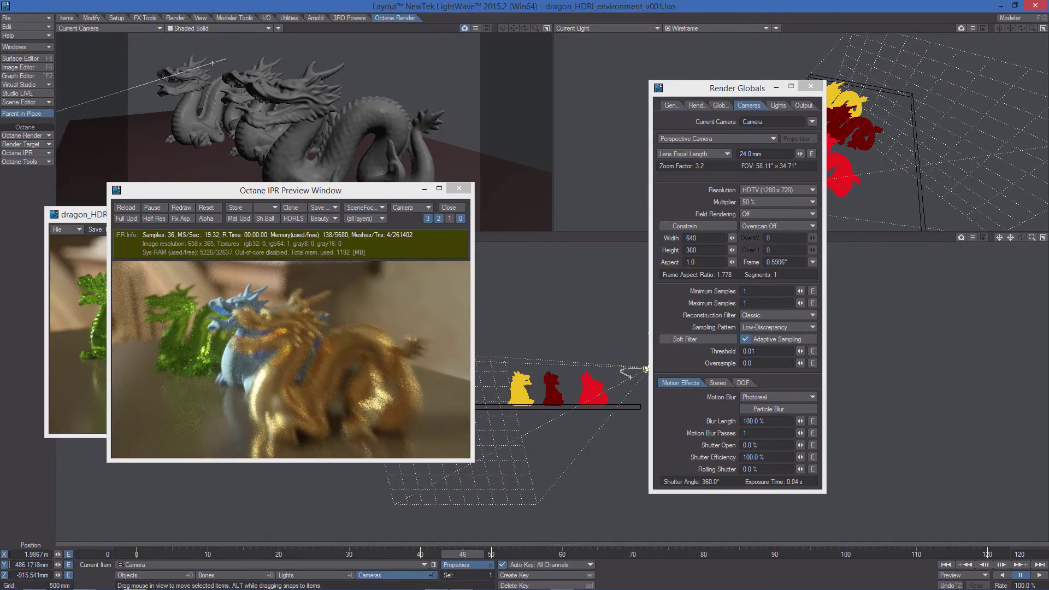
{"action": "left_click", "coordinate": [651, 428]}
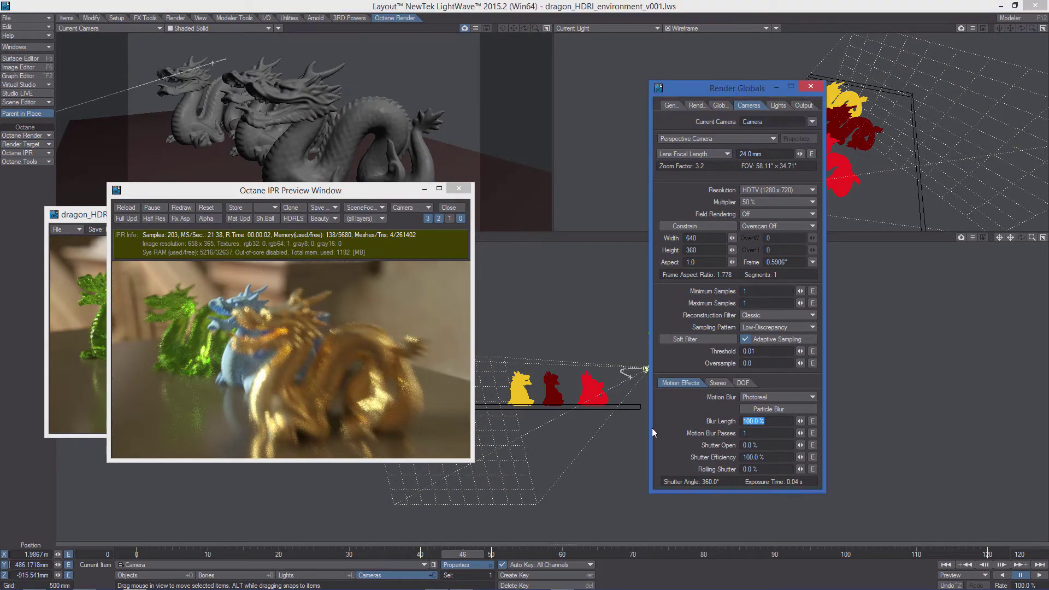
{"action": "type", "text": "200"}
{"action": "key", "text": "Tab"}
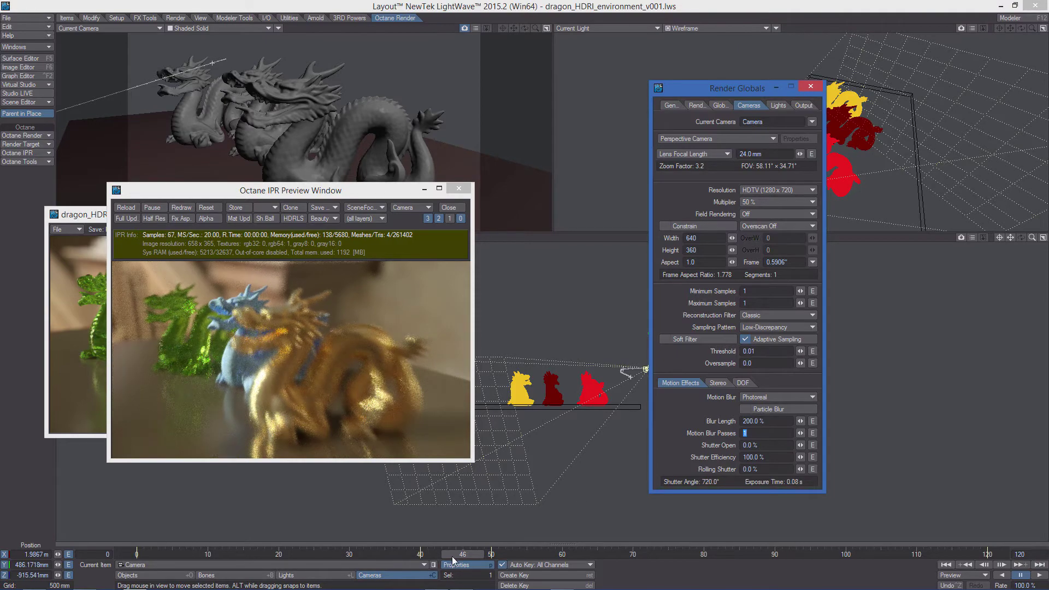
{"action": "left_click_drag", "start_coordinate": [451, 556], "coordinate": [455, 554]}
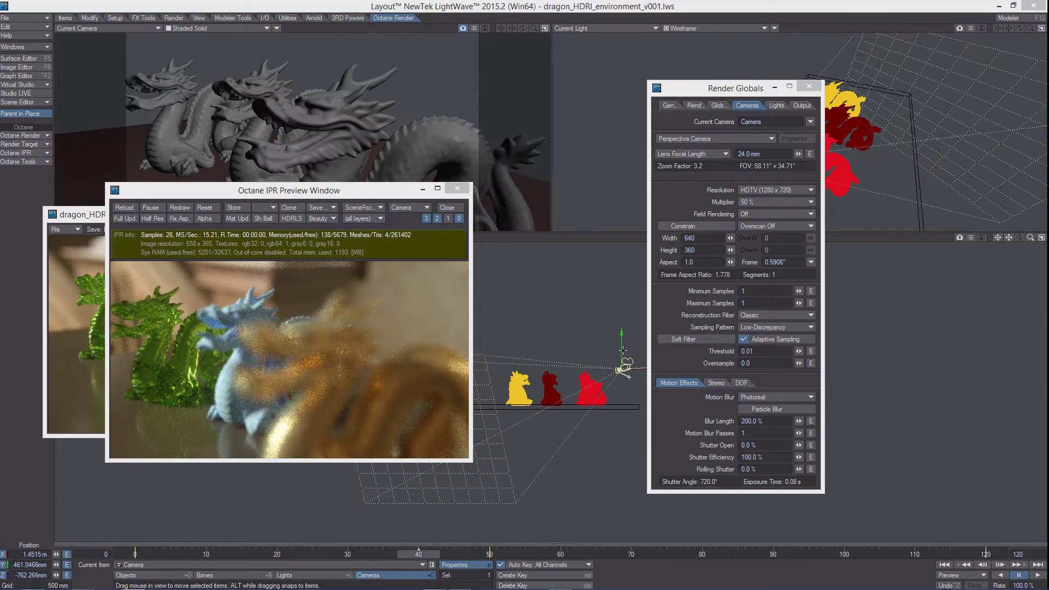
{"action": "key", "text": "Return"}
{"action": "key", "text": "Return"}
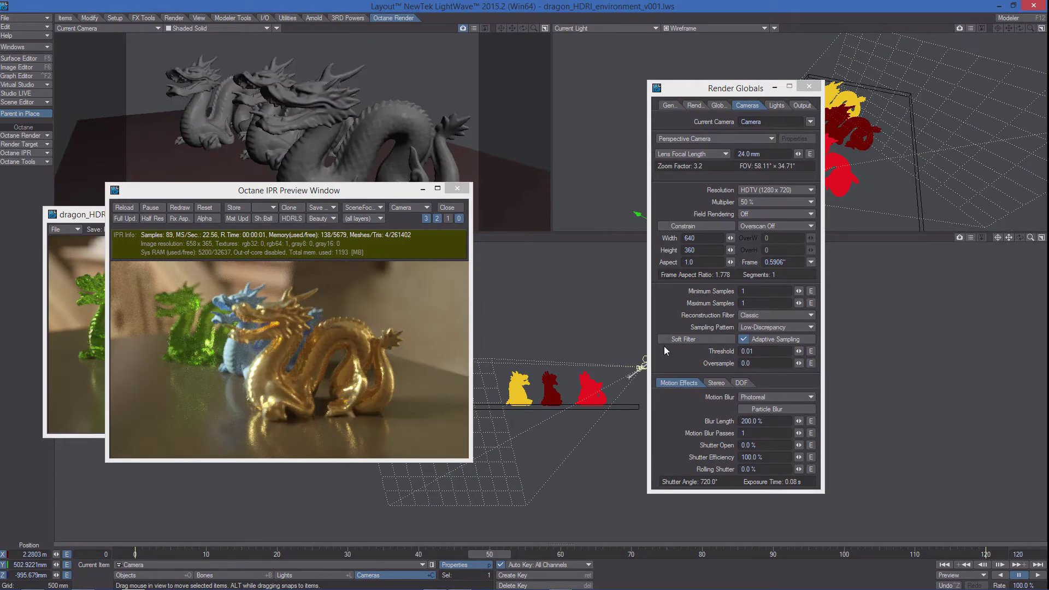
{"action": "left_click", "coordinate": [763, 403]}
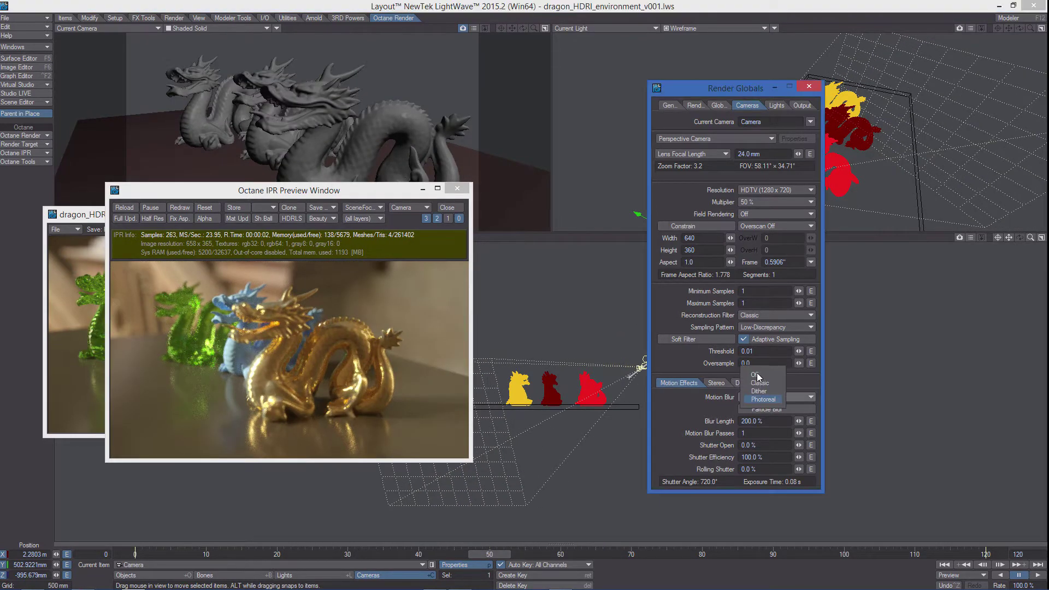
{"action": "left_click", "coordinate": [756, 373]}
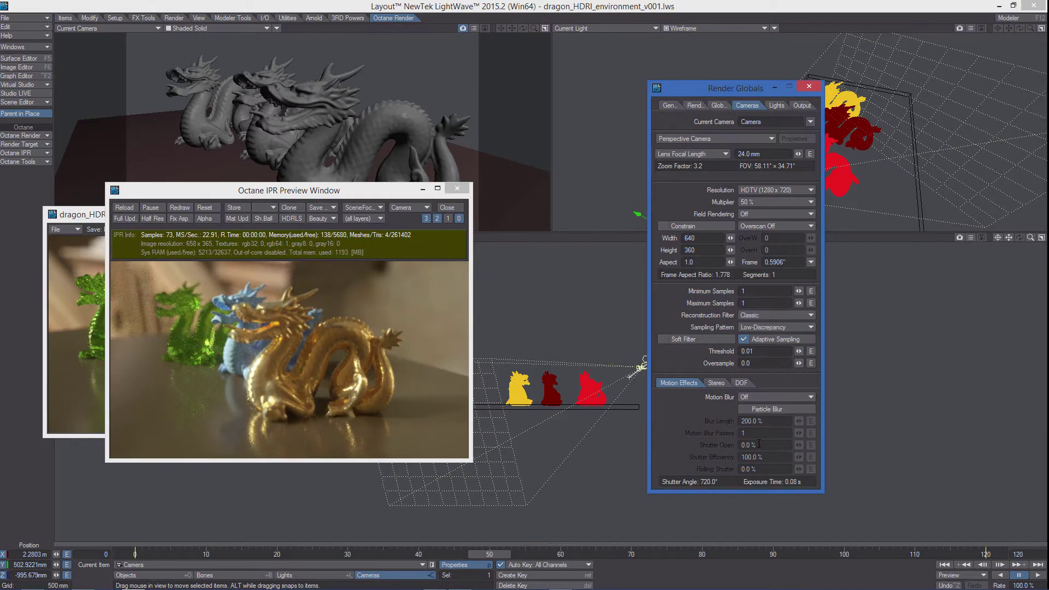
Switch the Octane preview's DOF dropdown from Disable DOF to Autofocus.
{"action": "left_click", "coordinate": [742, 384]}
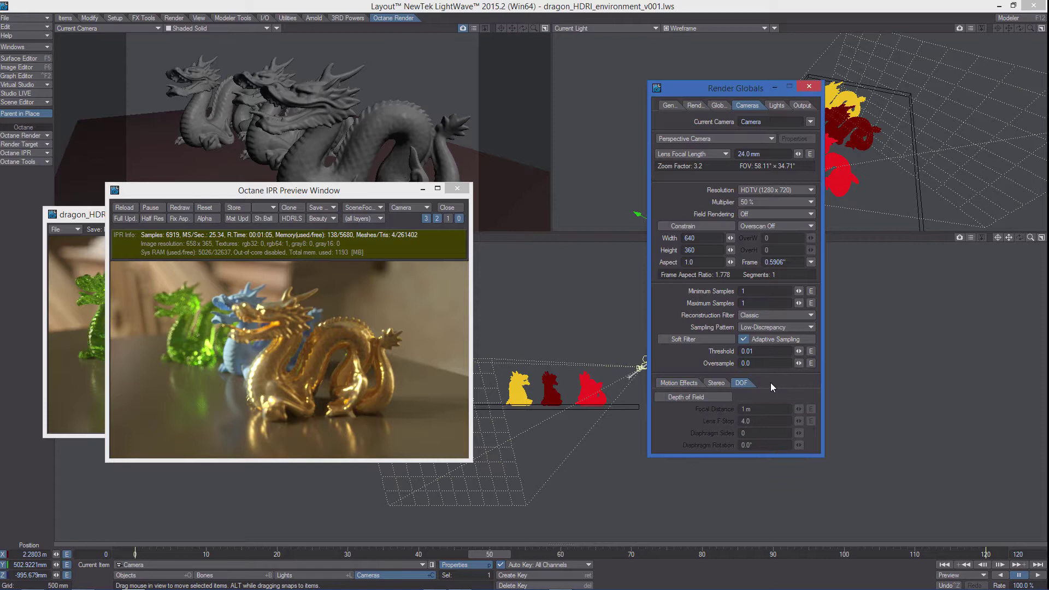
{"action": "left_click_drag", "start_coordinate": [350, 190], "coordinate": [364, 187]}
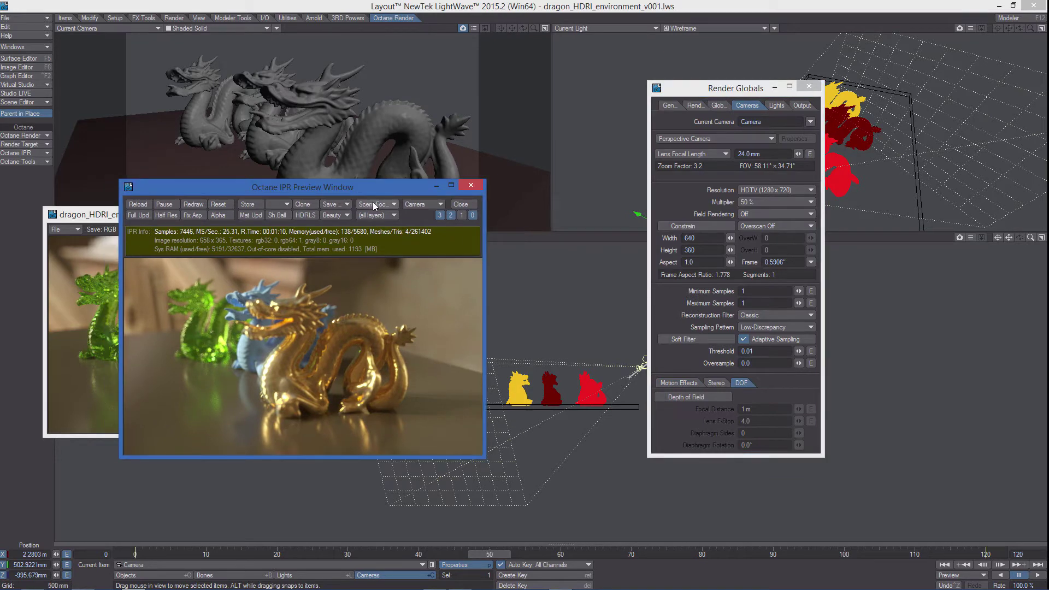
{"action": "left_click", "coordinate": [375, 206]}
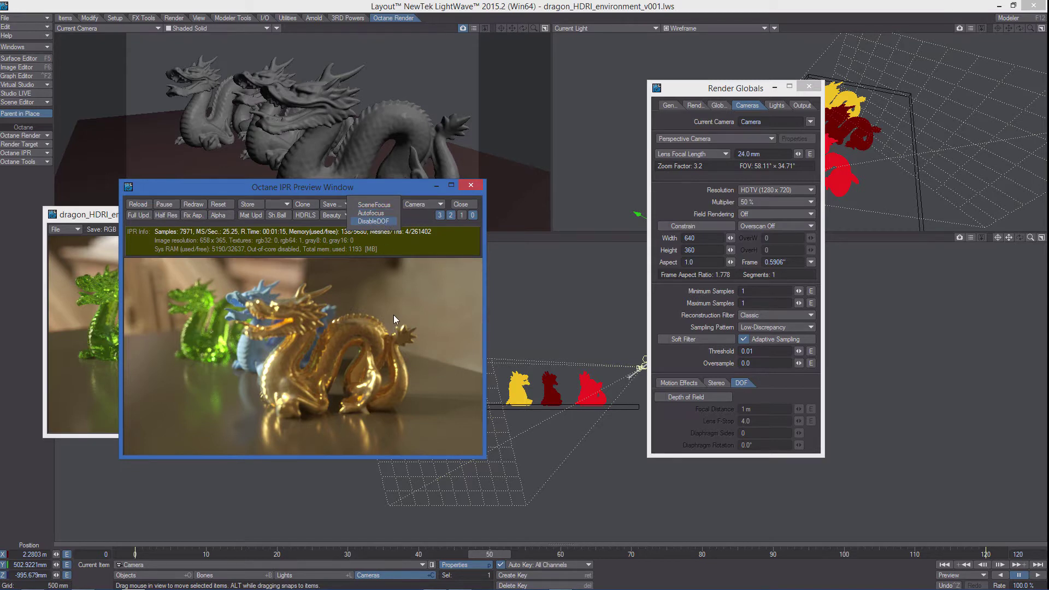
{"action": "left_click", "coordinate": [385, 222]}
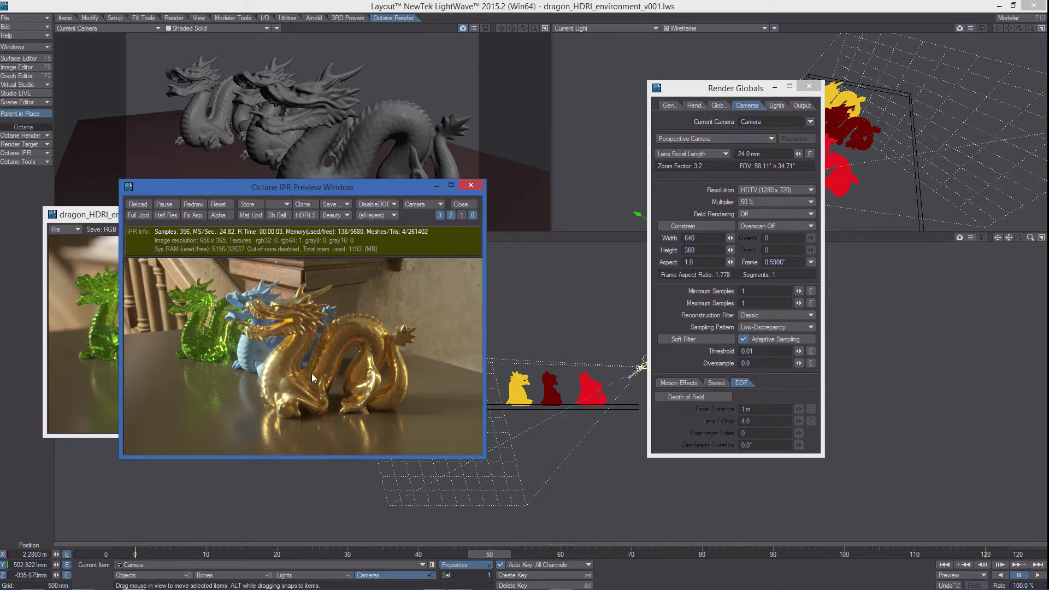
{"action": "left_click", "coordinate": [375, 202]}
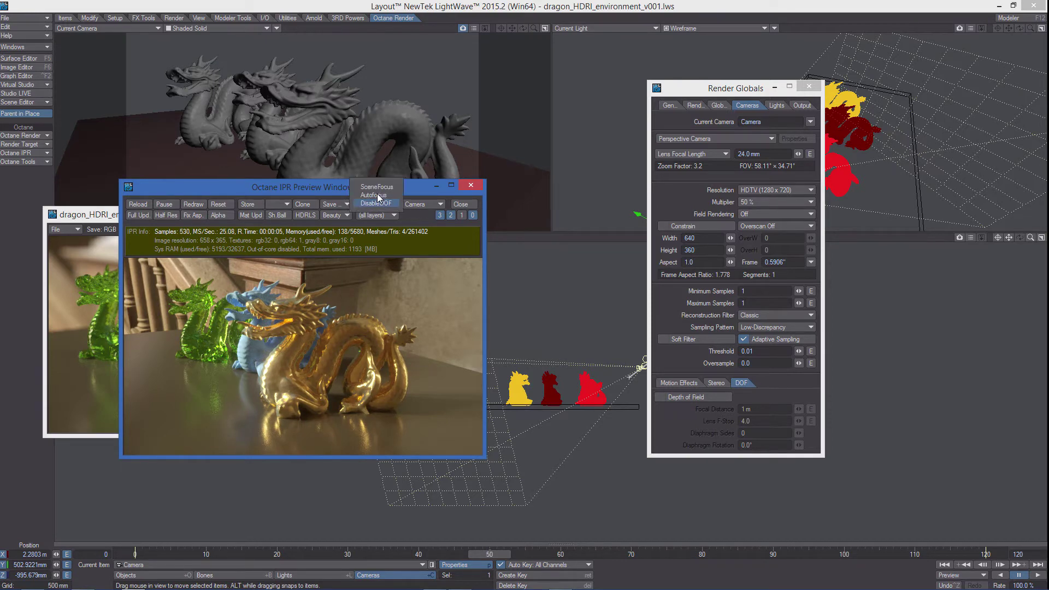
{"action": "left_click", "coordinate": [366, 195]}
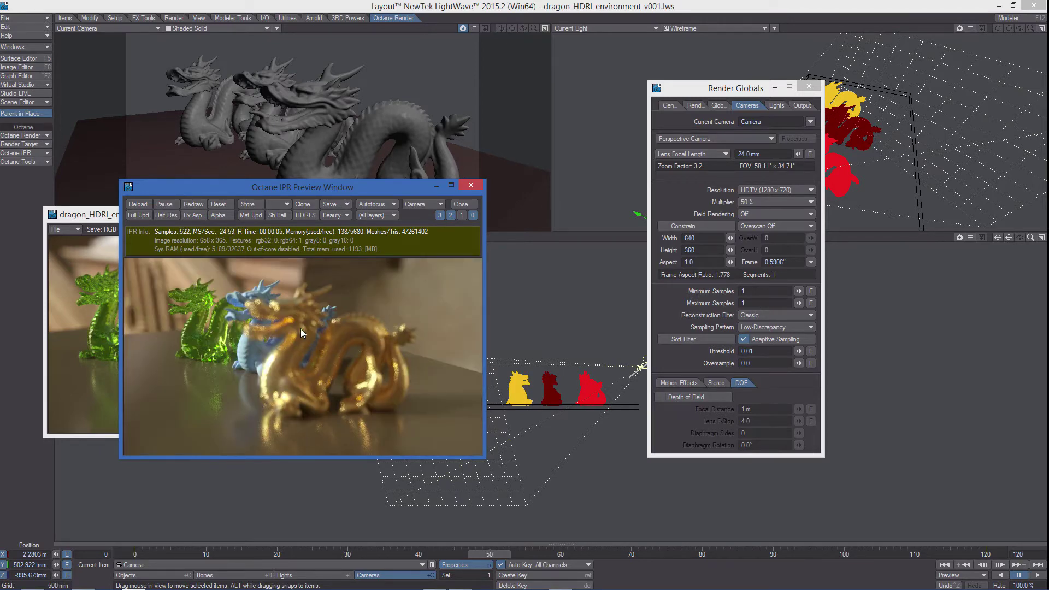
Set the preview camera to Perspective and zoom in and out around the dragons.
{"action": "left_click", "coordinate": [431, 205]}
{"action": "left_click", "coordinate": [453, 220]}
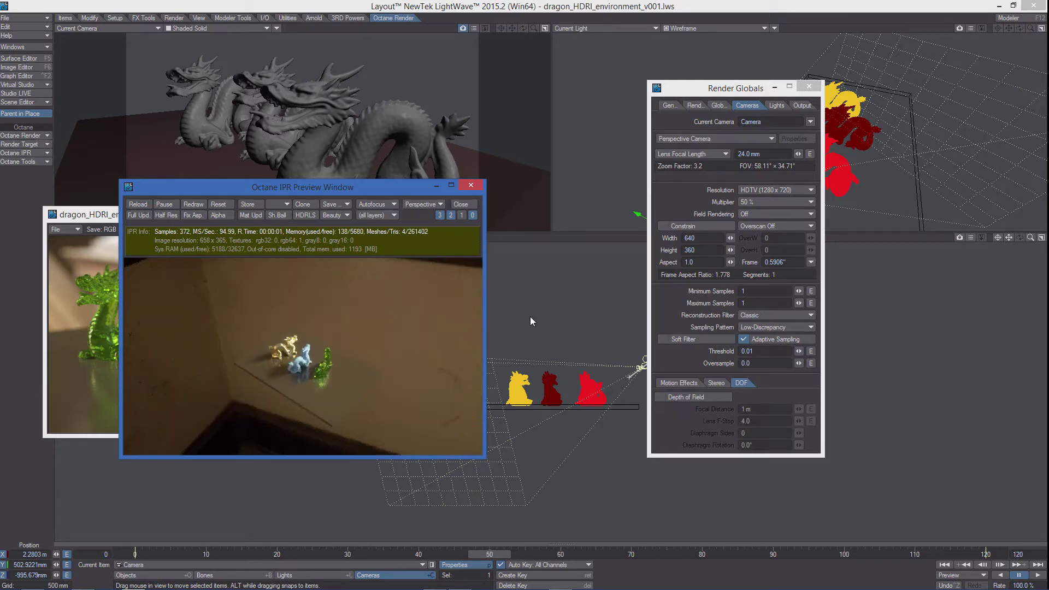
{"action": "scroll", "coordinate": [333, 333], "scroll_direction": "up", "scroll_amount": 5}
{"action": "scroll", "coordinate": [333, 333], "scroll_direction": "up", "scroll_amount": 5}
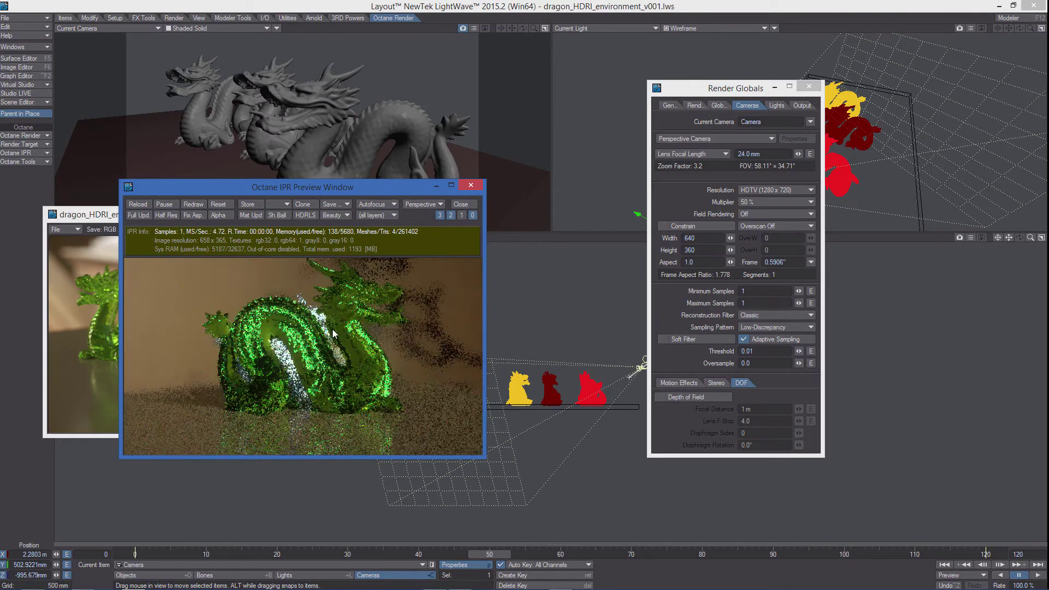
{"action": "scroll", "coordinate": [333, 333], "scroll_direction": "up", "scroll_amount": 2}
{"action": "scroll", "coordinate": [317, 325], "scroll_direction": "up", "scroll_amount": 2}
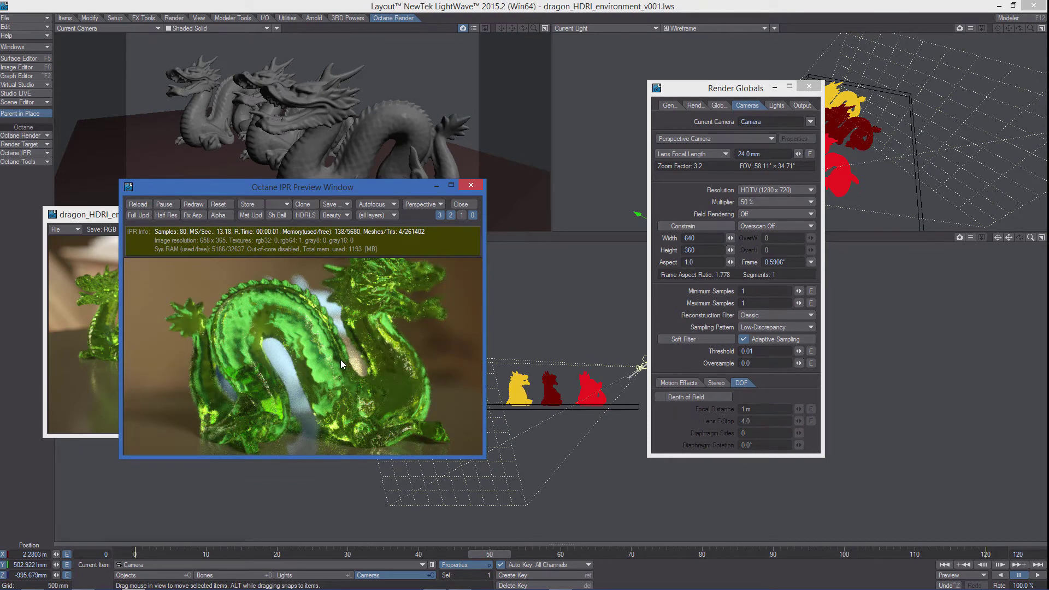
{"action": "scroll", "coordinate": [341, 365], "scroll_direction": "down", "scroll_amount": 1}
{"action": "scroll", "coordinate": [344, 366], "scroll_direction": "down", "scroll_amount": 2}
{"action": "scroll", "coordinate": [346, 370], "scroll_direction": "down", "scroll_amount": 2}
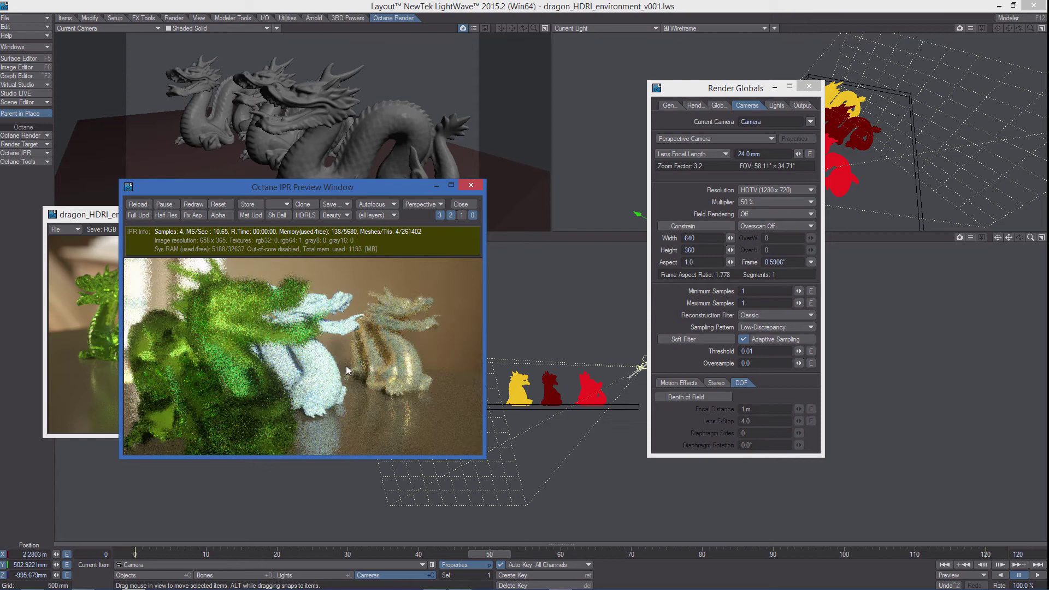
{"action": "scroll", "coordinate": [344, 370], "scroll_direction": "up", "scroll_amount": 1}
{"action": "scroll", "coordinate": [340, 371], "scroll_direction": "down", "scroll_amount": 1}
{"action": "scroll", "coordinate": [334, 373], "scroll_direction": "up", "scroll_amount": 1}
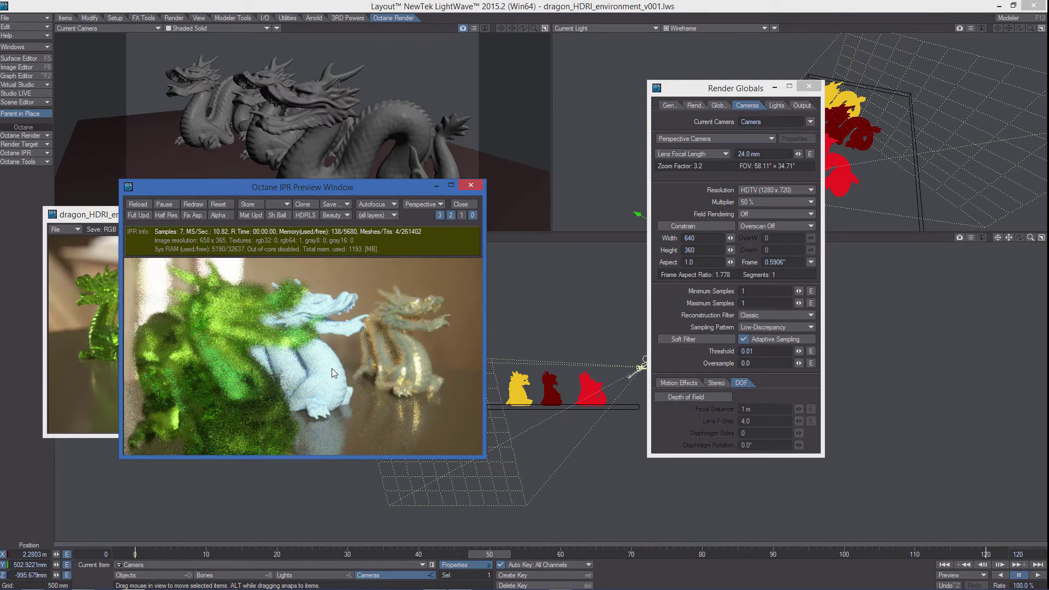
{"action": "scroll", "coordinate": [333, 373], "scroll_direction": "up", "scroll_amount": 1}
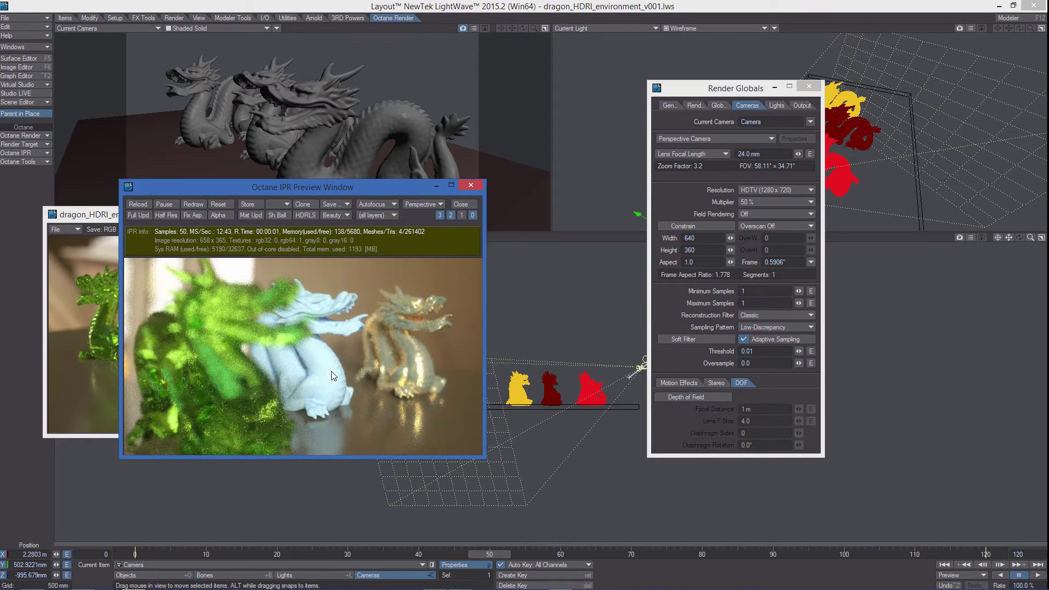
{"action": "scroll", "coordinate": [325, 367], "scroll_direction": "up", "scroll_amount": 1}
{"action": "scroll", "coordinate": [197, 389], "scroll_direction": "up", "scroll_amount": 1}
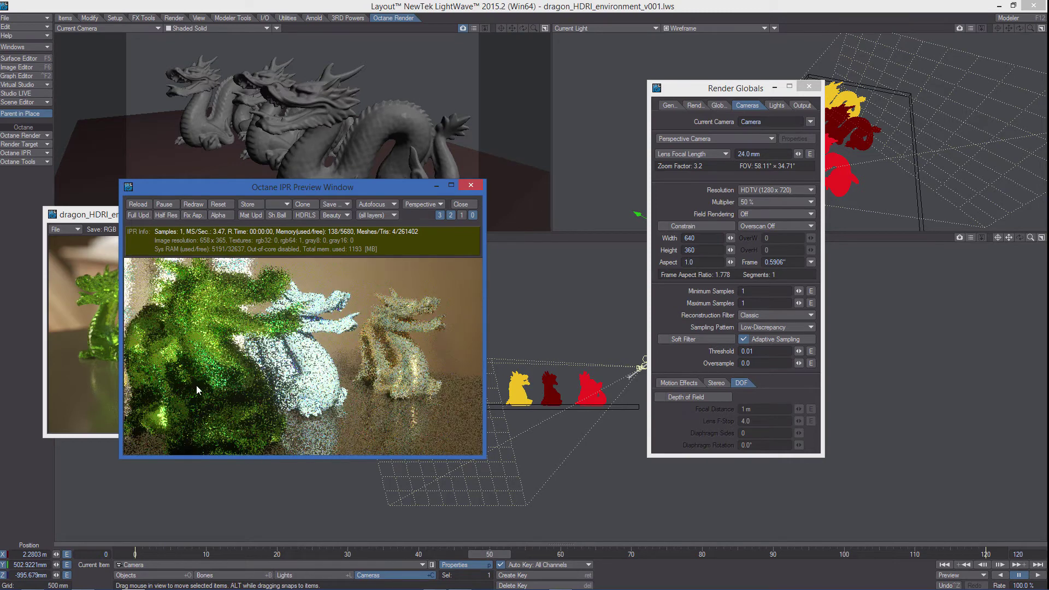
{"action": "scroll", "coordinate": [322, 371], "scroll_direction": "up", "scroll_amount": 1}
{"action": "scroll", "coordinate": [328, 368], "scroll_direction": "up", "scroll_amount": 1}
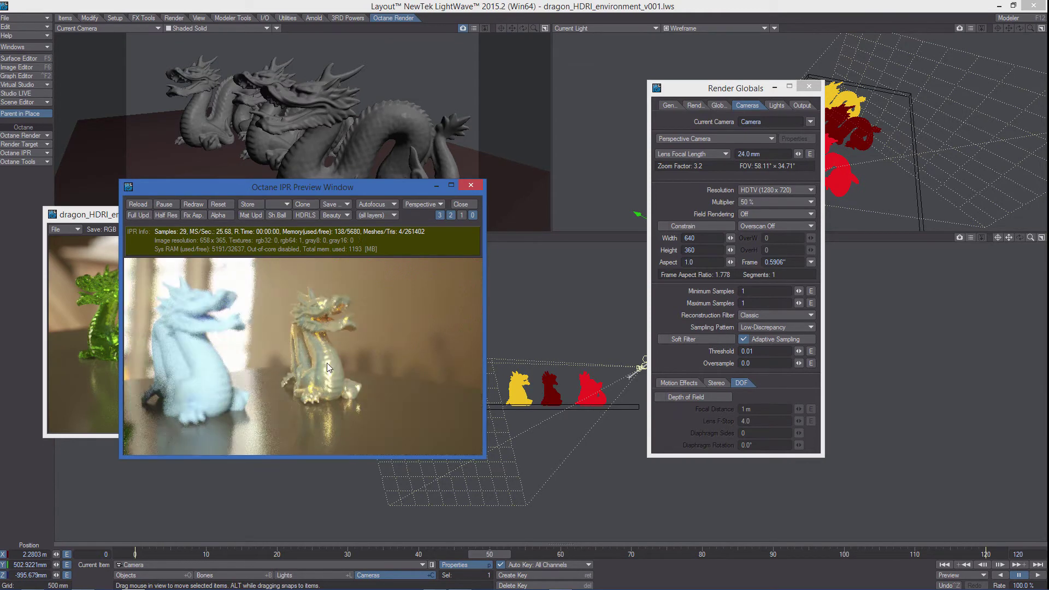
{"action": "scroll", "coordinate": [344, 376], "scroll_direction": "up", "scroll_amount": 1}
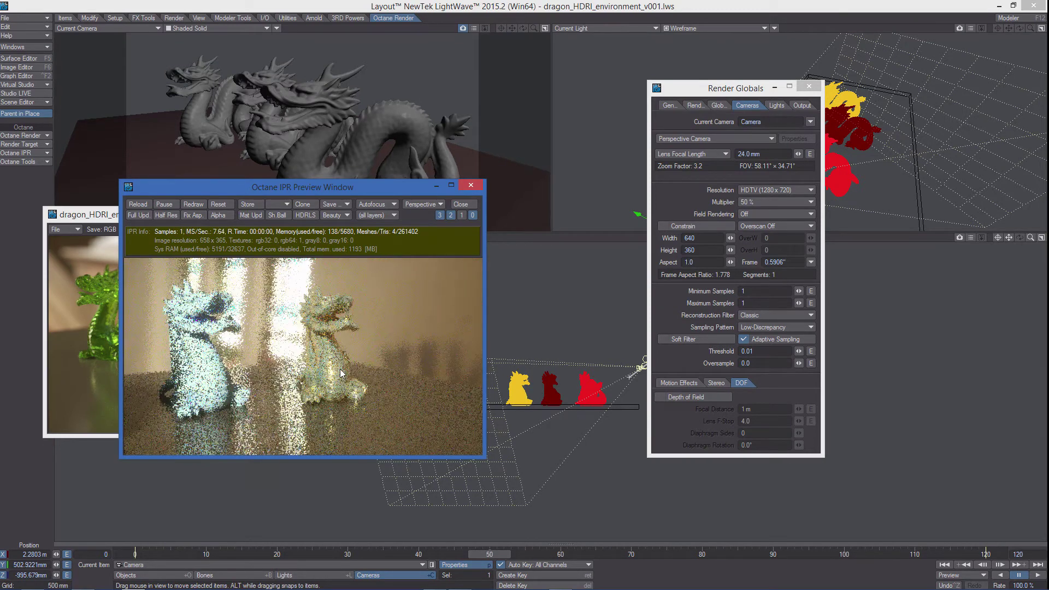
{"action": "scroll", "coordinate": [341, 373], "scroll_direction": "down", "scroll_amount": 1}
{"action": "scroll", "coordinate": [342, 366], "scroll_direction": "down", "scroll_amount": 1}
{"action": "scroll", "coordinate": [343, 348], "scroll_direction": "up", "scroll_amount": 1}
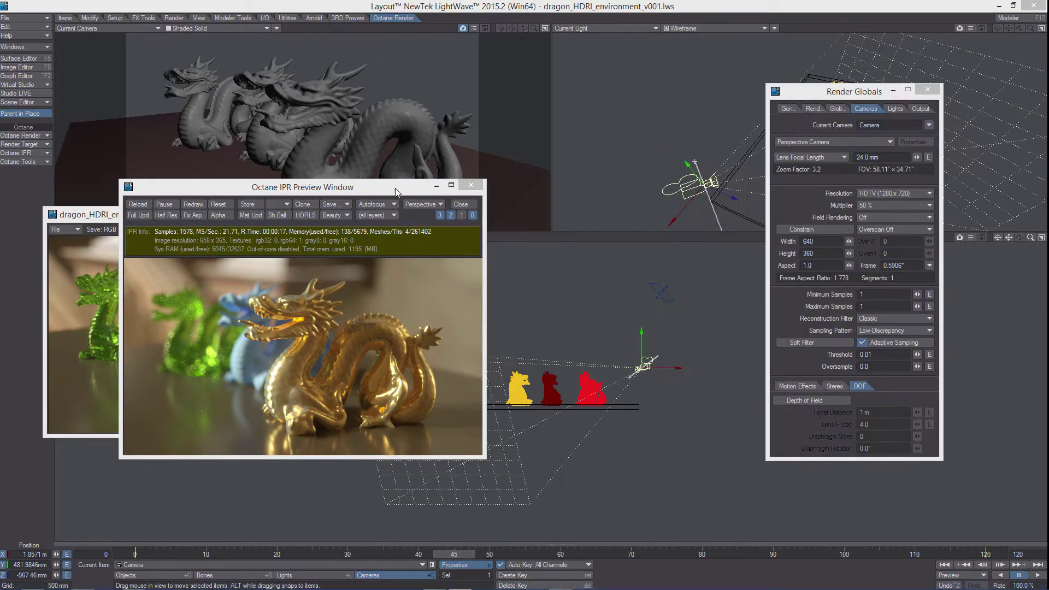
Set the Octane preview's focus mode to SceneFocus.
{"action": "left_click", "coordinate": [396, 187]}
{"action": "left_click_drag", "start_coordinate": [395, 188], "coordinate": [389, 190]}
{"action": "left_click", "coordinate": [369, 206]}
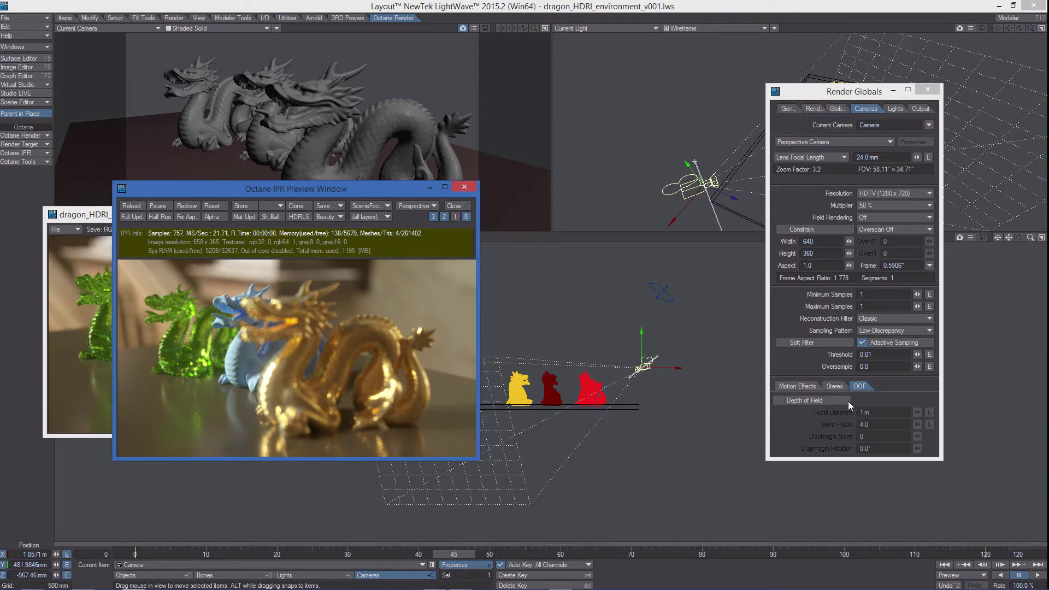
Enable camera Depth of Field and set Focal Distance to 10 m, then 1 m.
{"action": "left_click", "coordinate": [778, 401]}
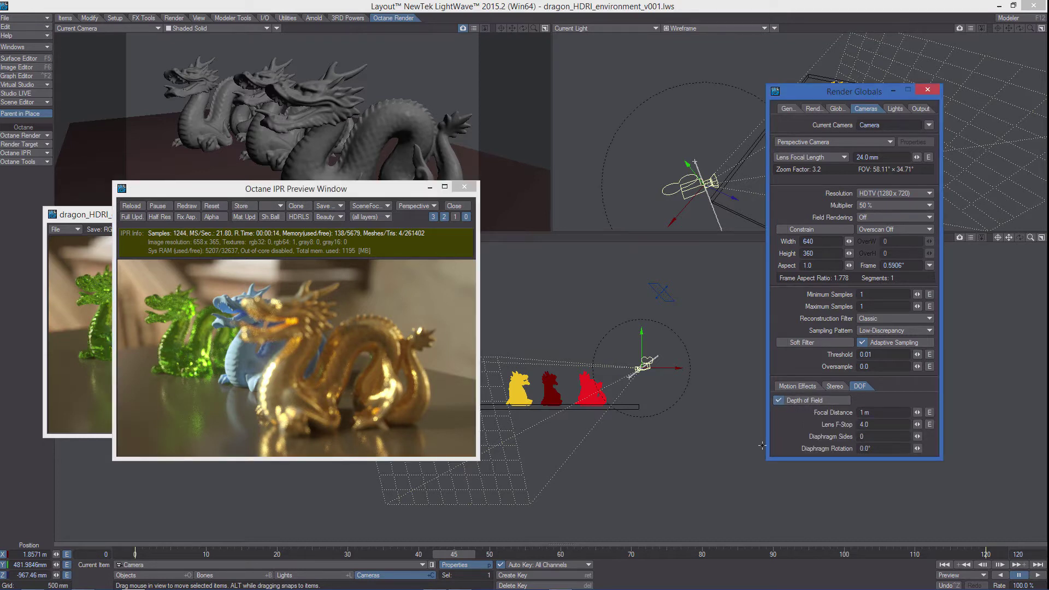
{"action": "left_click", "coordinate": [827, 416]}
{"action": "type", "text": "10"}
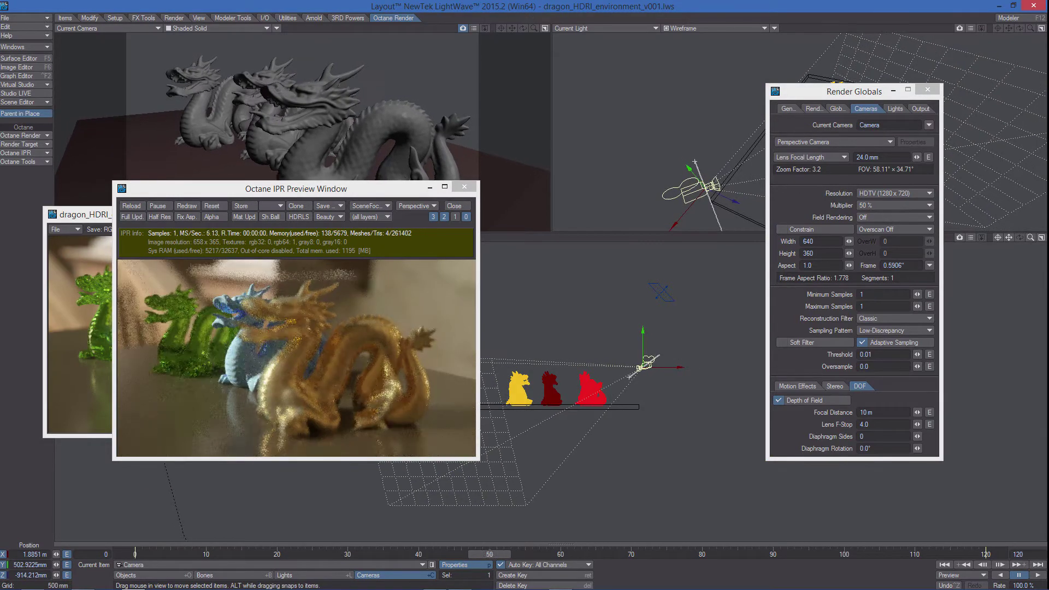
{"action": "left_click", "coordinate": [871, 412]}
{"action": "type", "text": "1"}
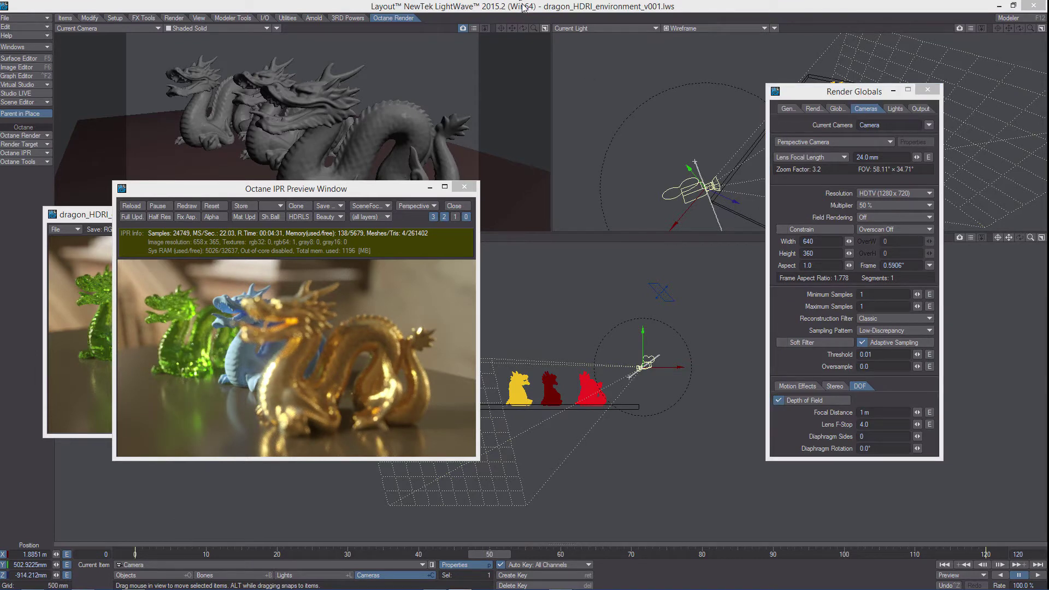
{"action": "left_click", "coordinate": [524, 6]}
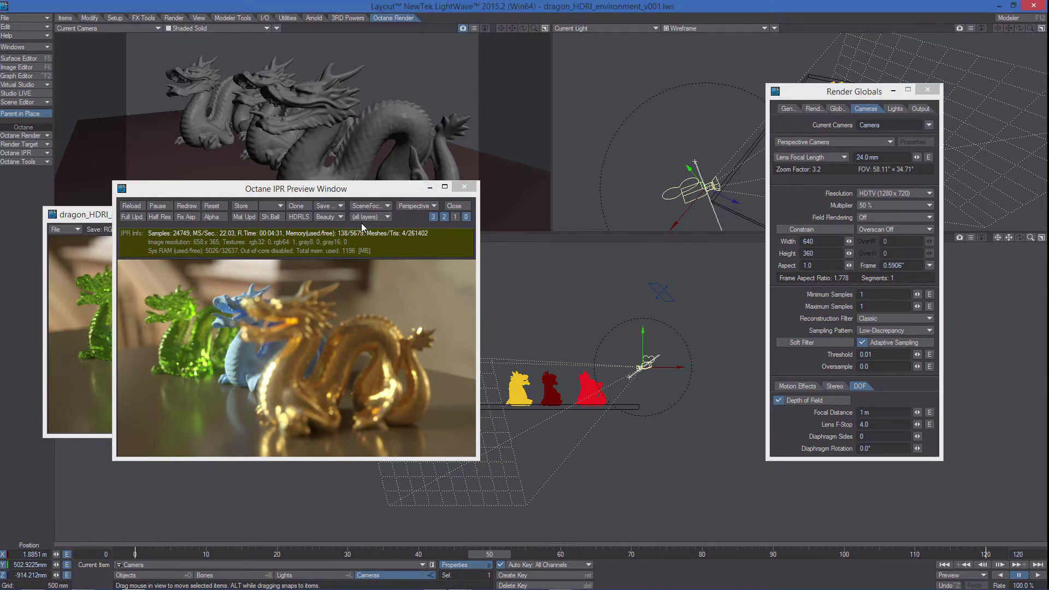
Open the render target node graph, save an incremental scene version, and arrange the nodes.
{"action": "left_click", "coordinate": [22, 144]}
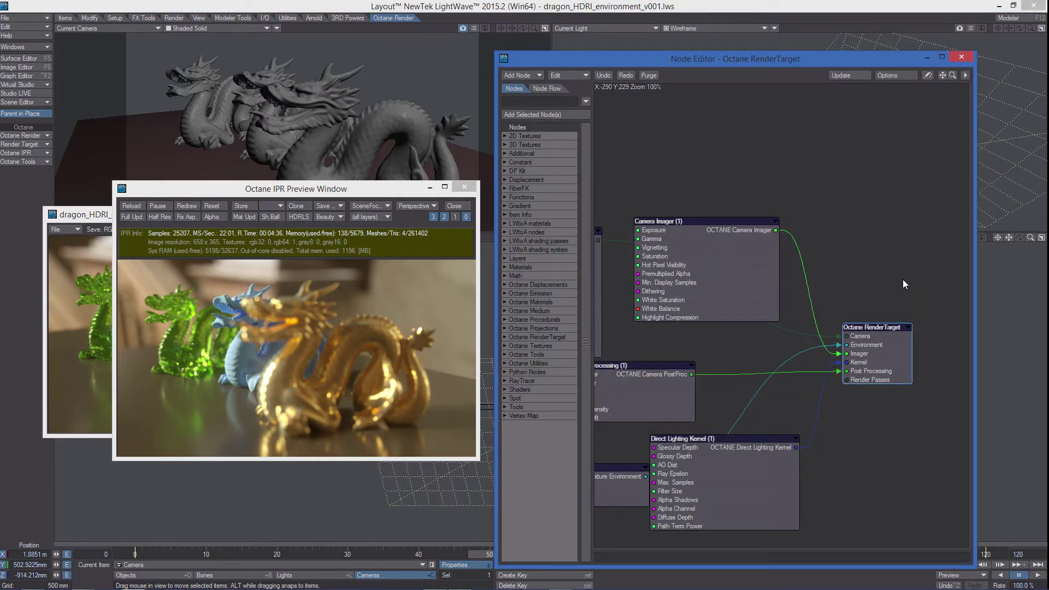
{"action": "key", "text": "s"}
{"action": "left_click_drag", "start_coordinate": [717, 287], "coordinate": [785, 249], "text": "alt"}
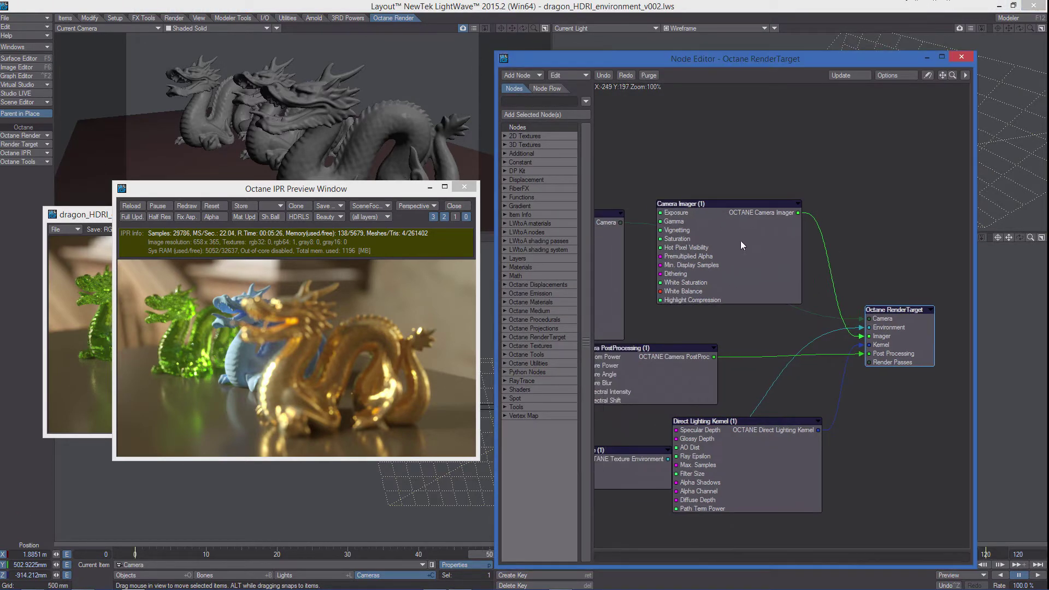
{"action": "left_click_drag", "start_coordinate": [655, 243], "coordinate": [740, 248]}
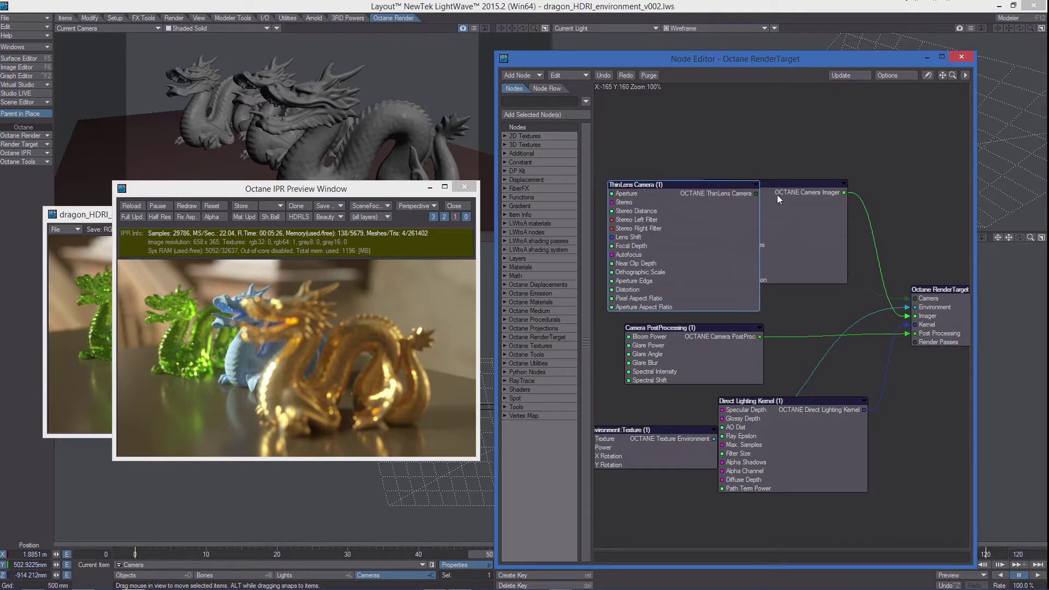
{"action": "left_click_drag", "start_coordinate": [804, 235], "coordinate": [861, 168]}
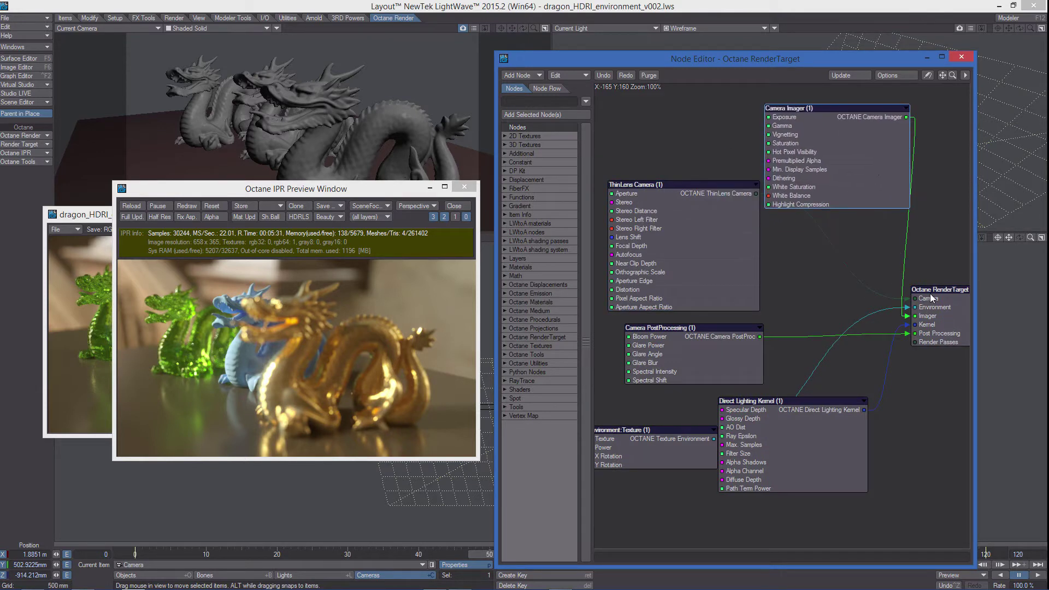
{"action": "left_click_drag", "start_coordinate": [892, 327], "coordinate": [850, 353], "text": "alt"}
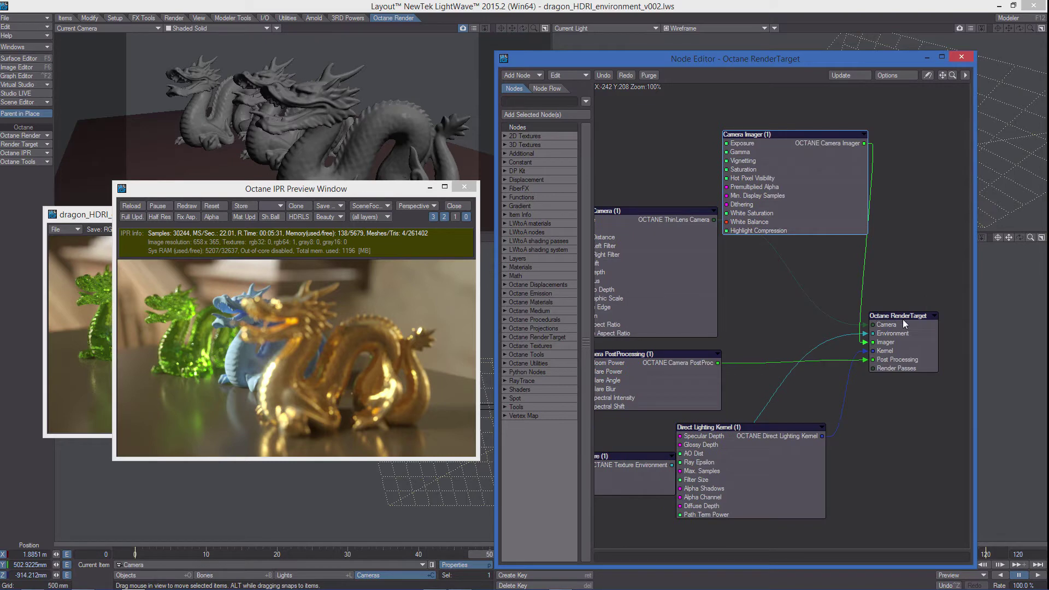
{"action": "left_click_drag", "start_coordinate": [731, 325], "coordinate": [781, 322], "text": "alt"}
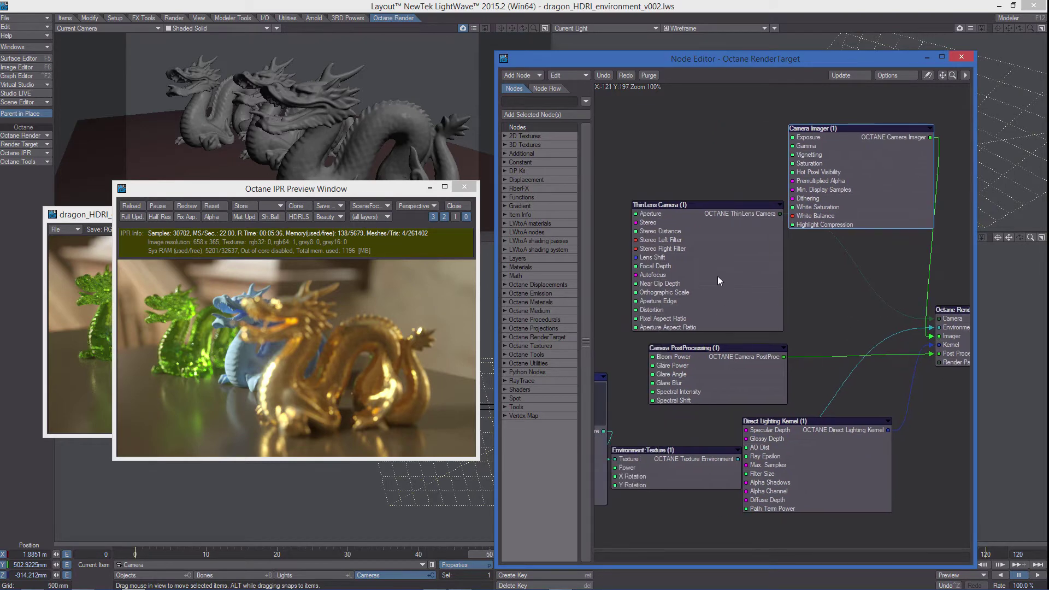
Open the ThinLens Camera node's properties, showing 2.05 m focal depth.
{"action": "left_click", "coordinate": [700, 286]}
{"action": "double_click", "coordinate": [697, 281]}
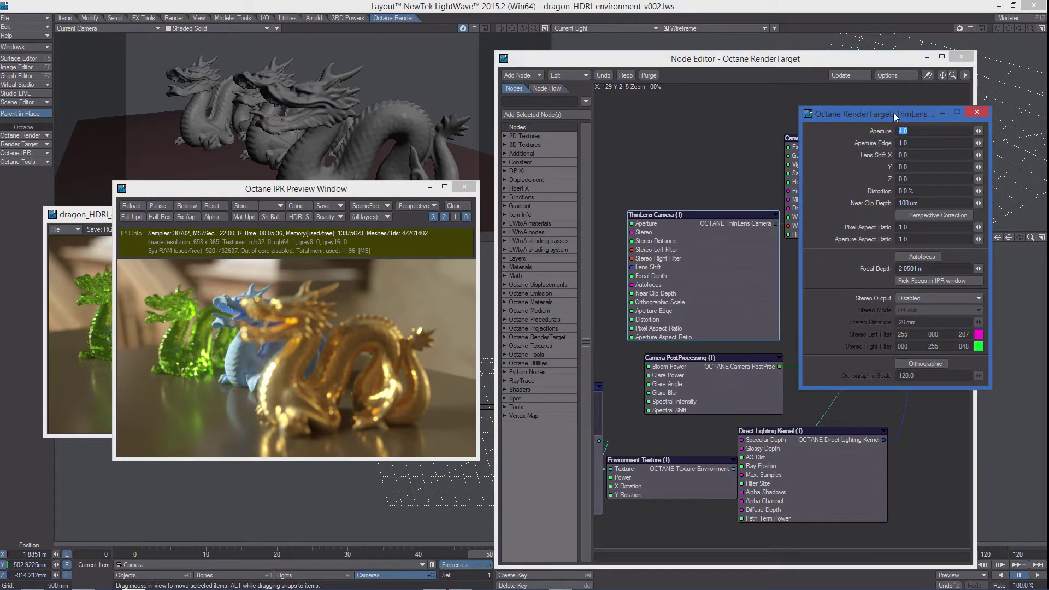
{"action": "left_click_drag", "start_coordinate": [893, 112], "coordinate": [685, 190]}
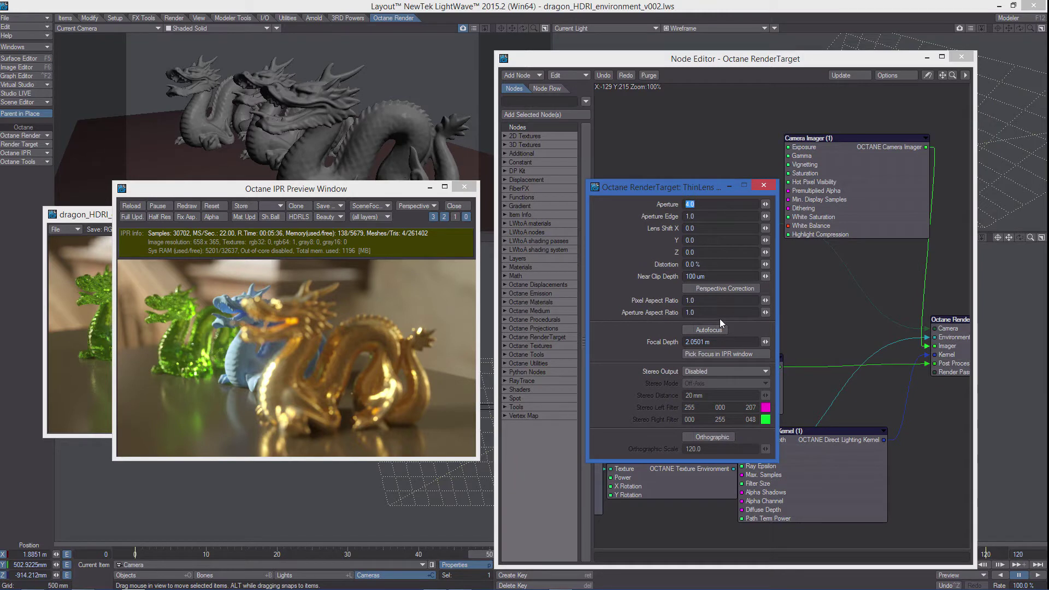
Raise the ThinLens aperture to 8, then 20 for heavy bokeh, and bring up Render Globals.
{"action": "left_click", "coordinate": [720, 319]}
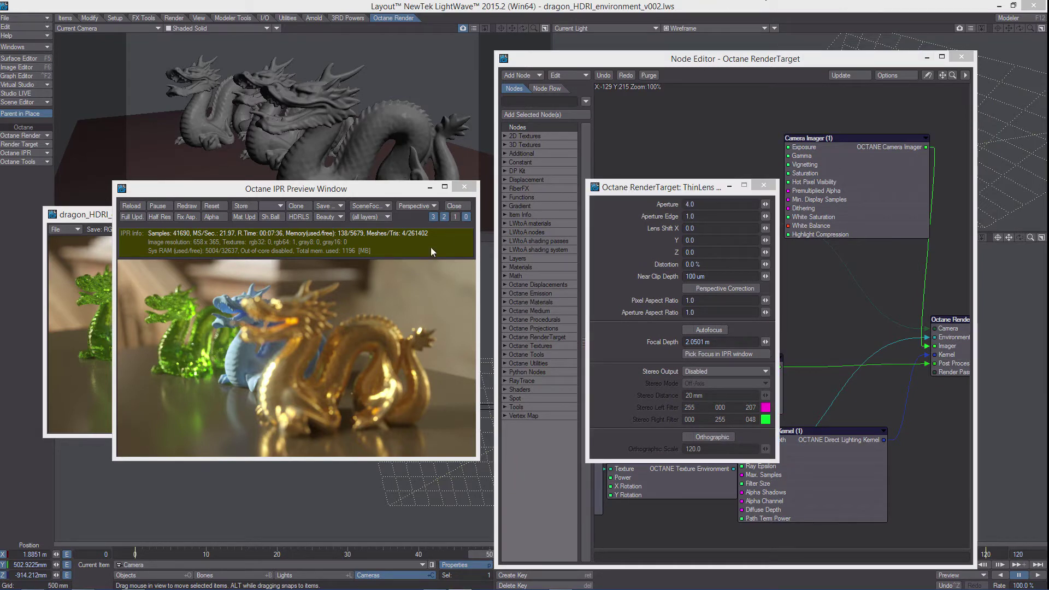
{"action": "left_click", "coordinate": [700, 204]}
{"action": "type", "text": "8"}
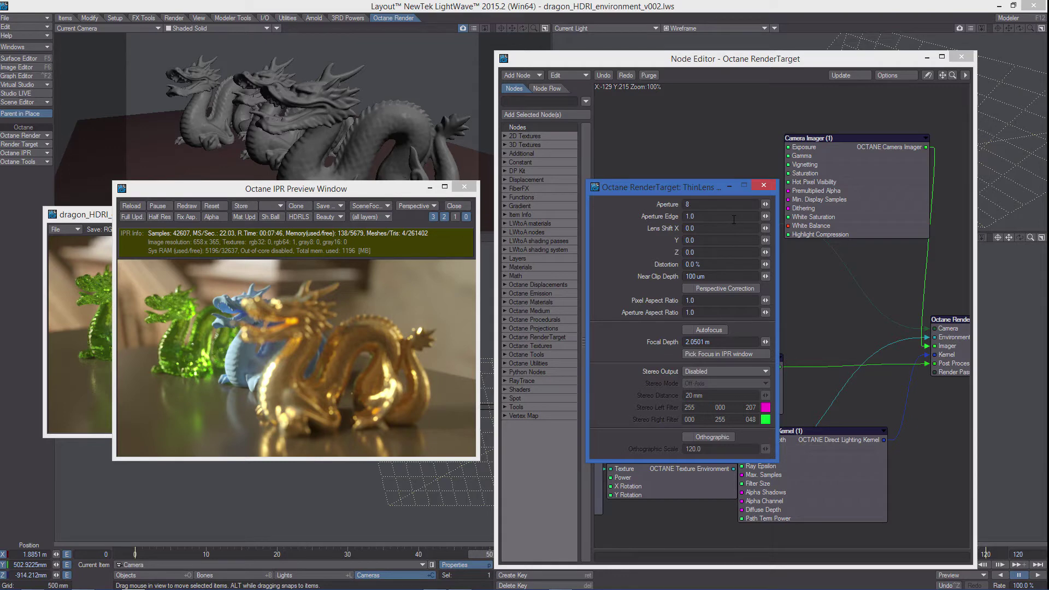
{"action": "key", "text": "Return"}
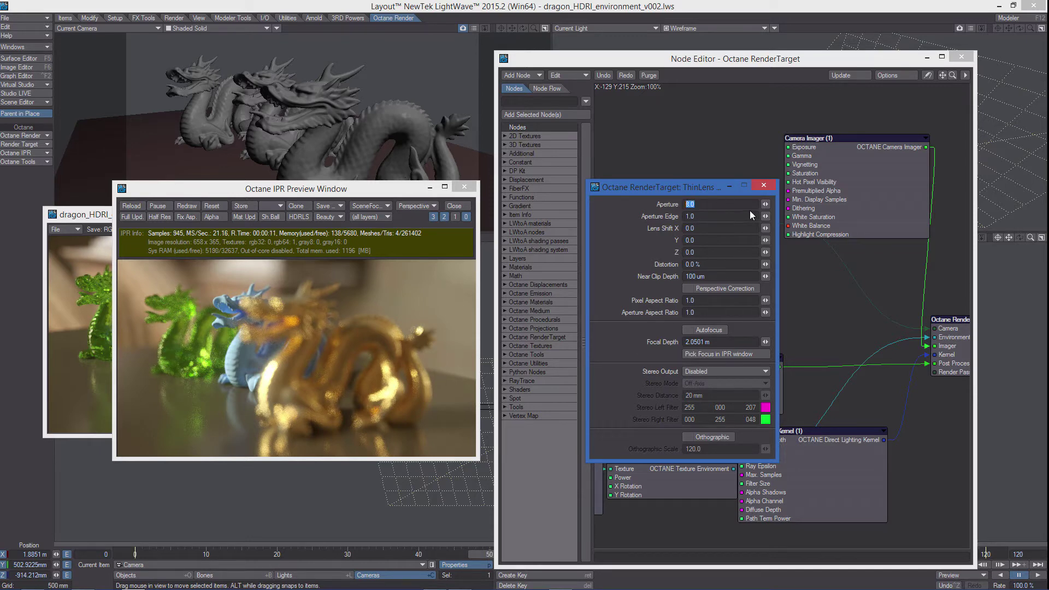
{"action": "type", "text": "20"}
{"action": "key", "text": "Tab"}
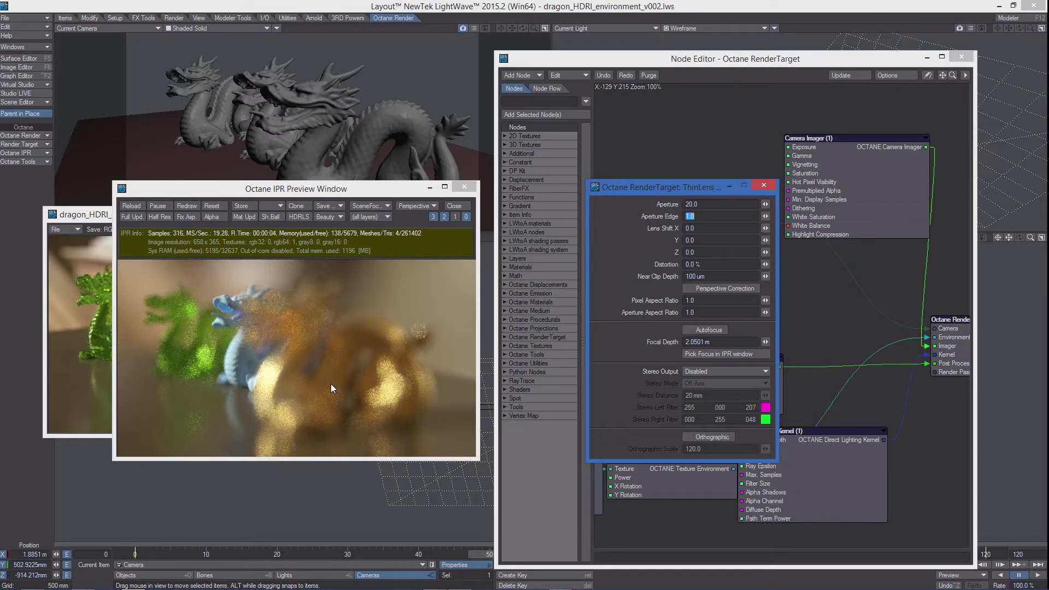
{"action": "left_click", "coordinate": [484, 5]}
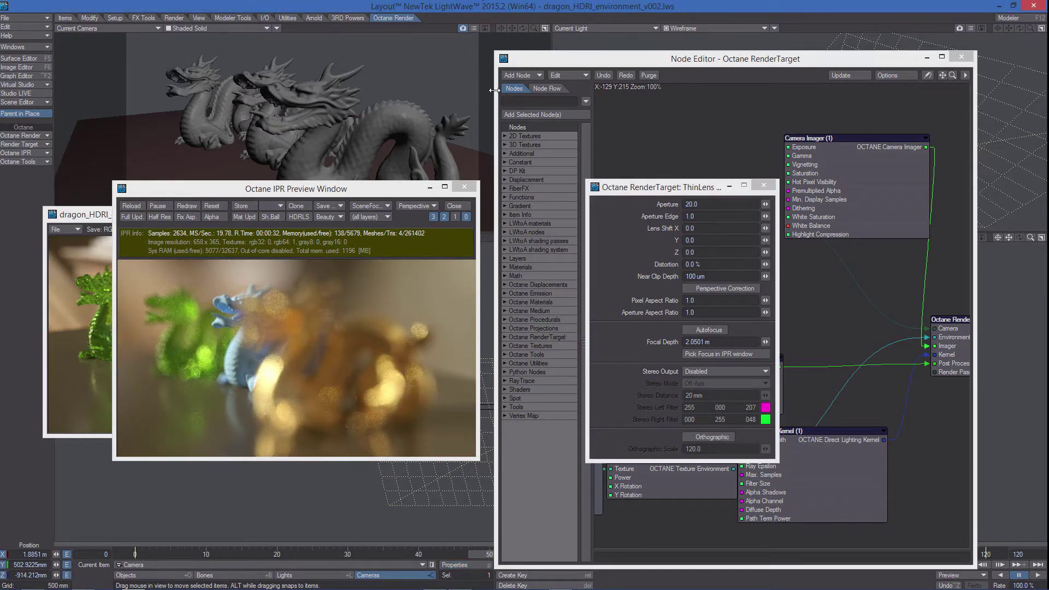
{"action": "key", "text": "p"}
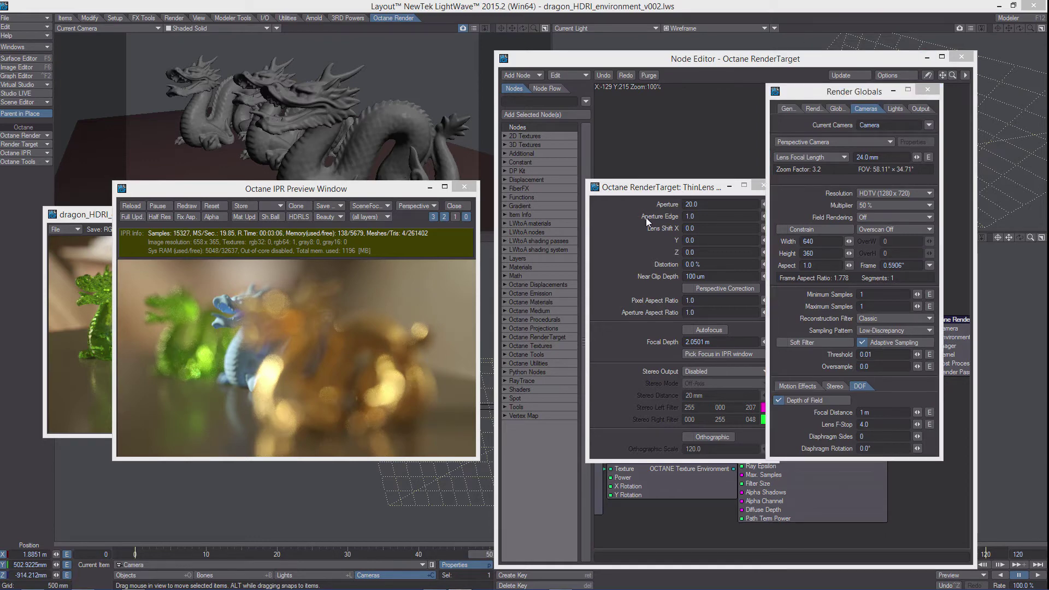
Try ThinLens aperture edge values of 0, 0.5 and 1, finishing at 0.2.
{"action": "left_click", "coordinate": [681, 191]}
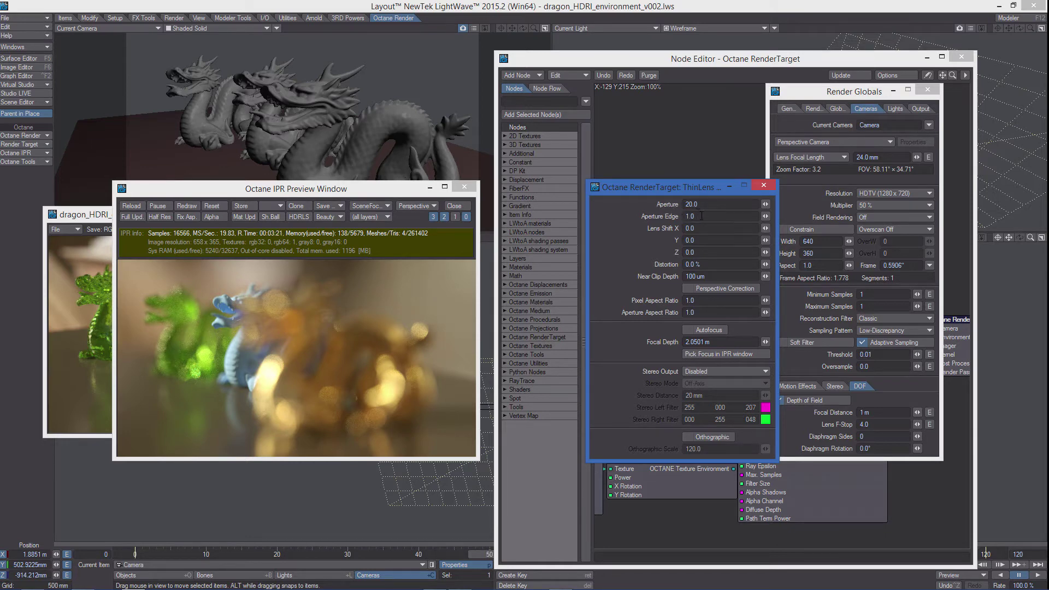
{"action": "type", "text": "0"}
{"action": "key", "text": "Tab"}
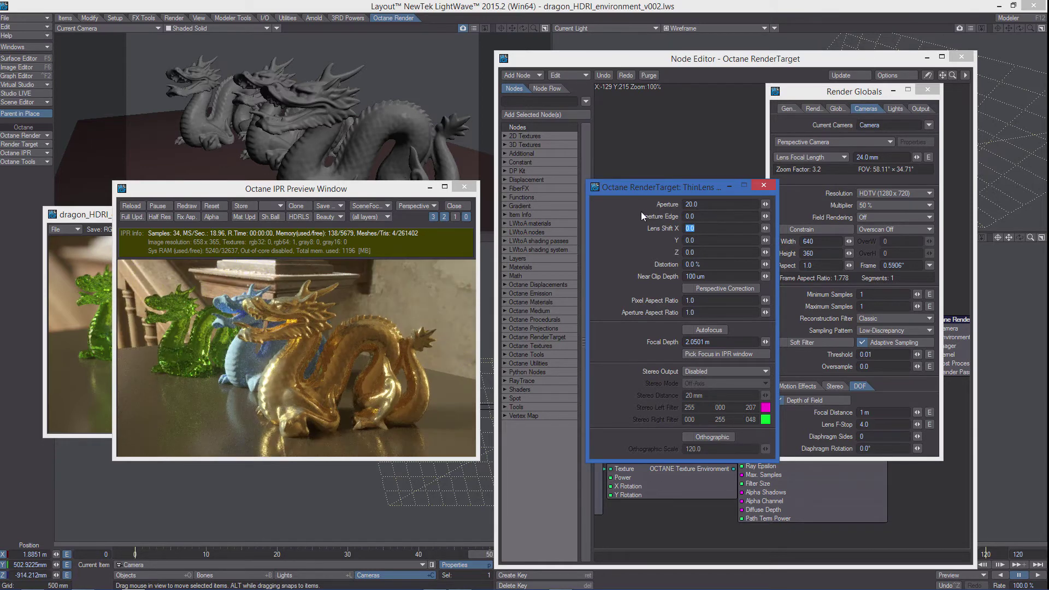
{"action": "left_click", "coordinate": [702, 216]}
{"action": "type", "text": "0.5"}
{"action": "key", "text": "Tab"}
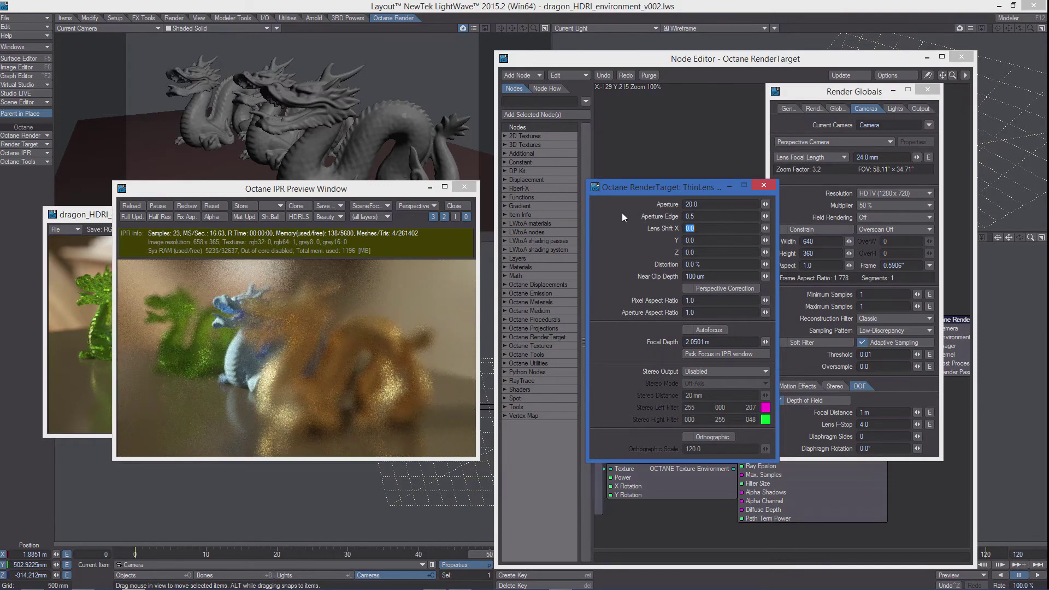
{"action": "left_click", "coordinate": [694, 217]}
{"action": "type", "text": "1"}
{"action": "key", "text": "Tab"}
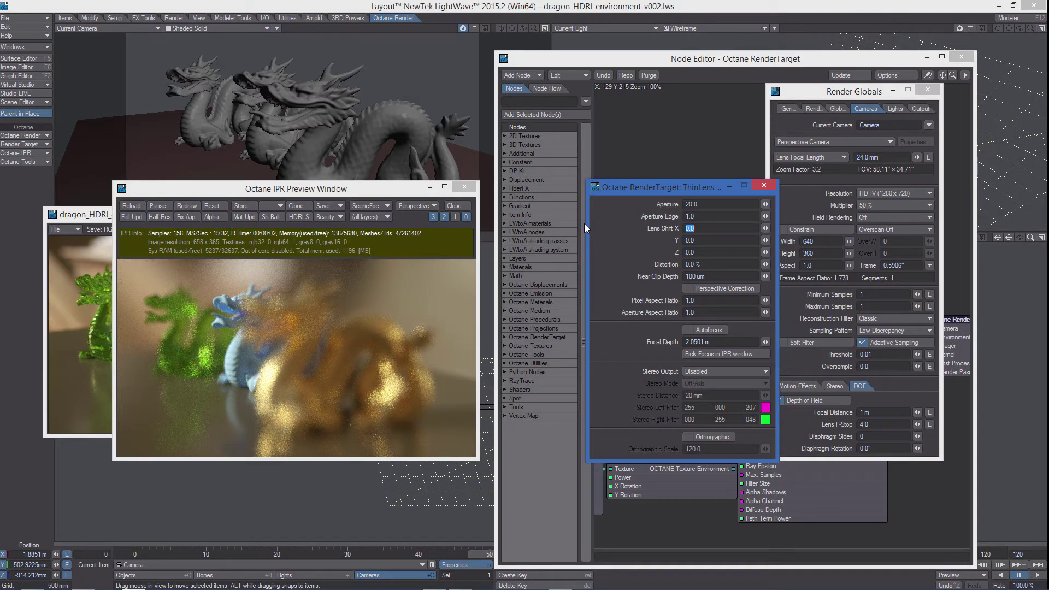
{"action": "key", "text": "shift+Tab"}
{"action": "type", "text": "0"}
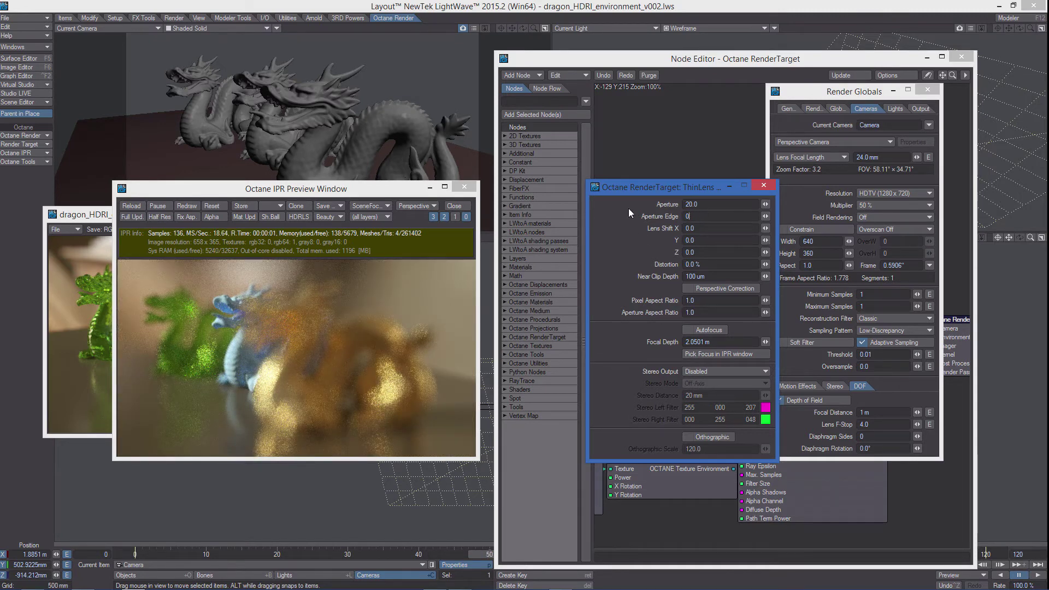
{"action": "type", "text": ".2"}
{"action": "key", "text": "Tab"}
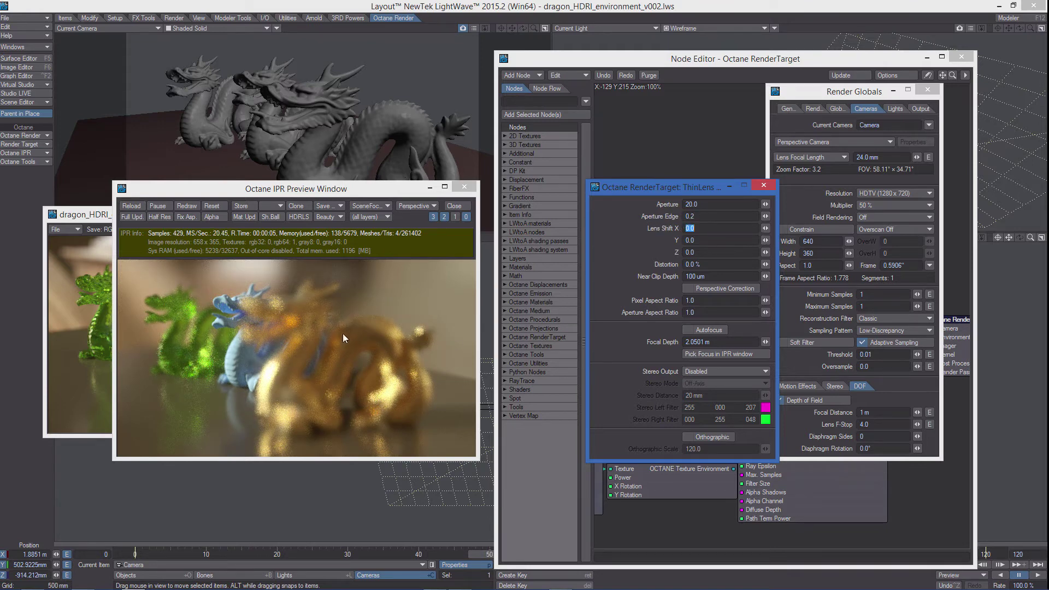
Turn on ThinLens autofocus, render the IPR through Camera, and scrub to frame 32.
{"action": "left_click", "coordinate": [300, 361]}
{"action": "left_click", "coordinate": [695, 186]}
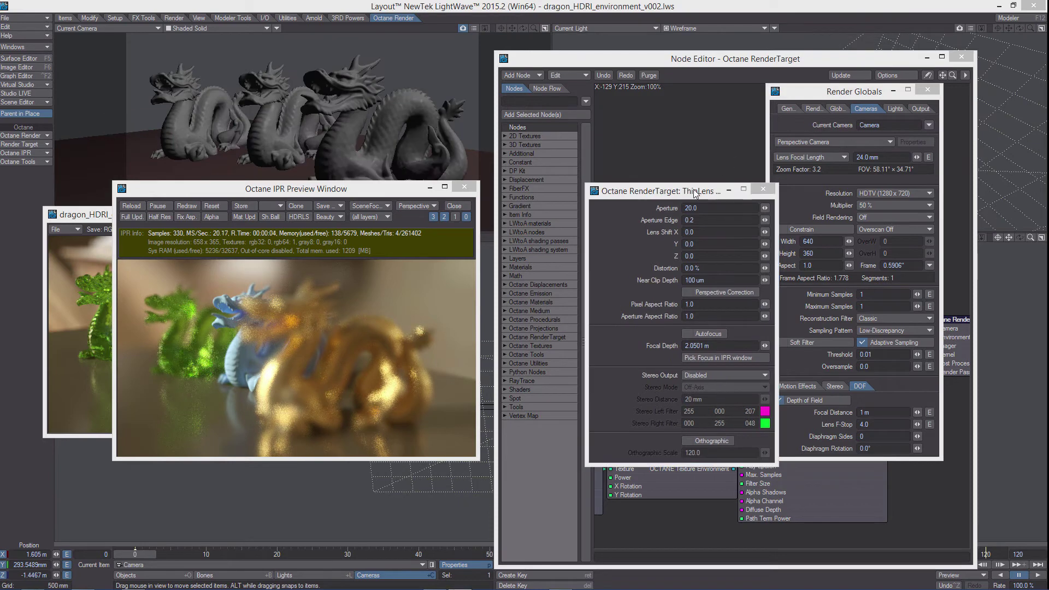
{"action": "left_click", "coordinate": [695, 190]}
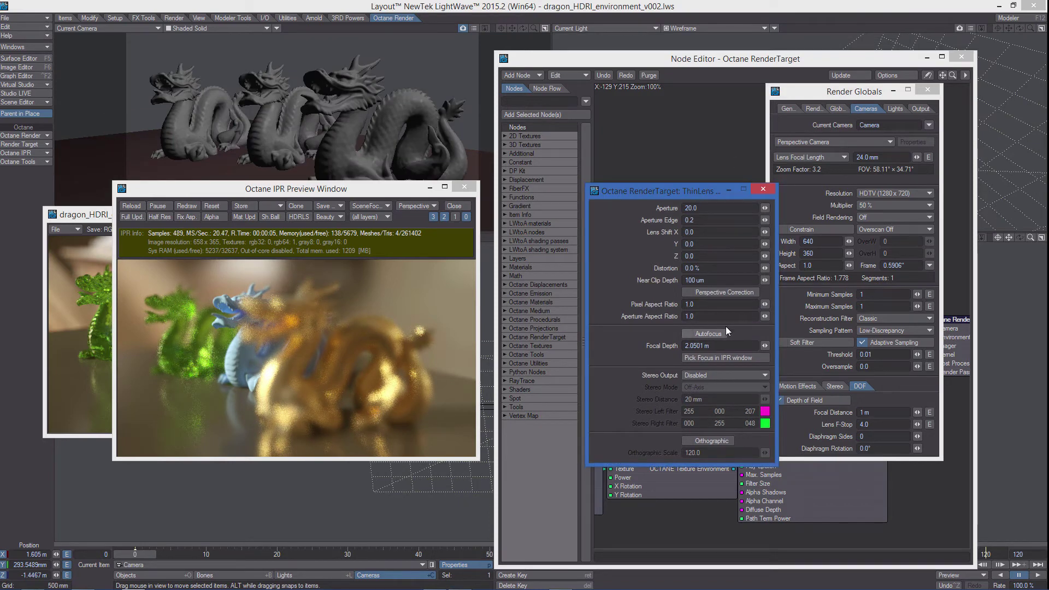
{"action": "left_click", "coordinate": [686, 334]}
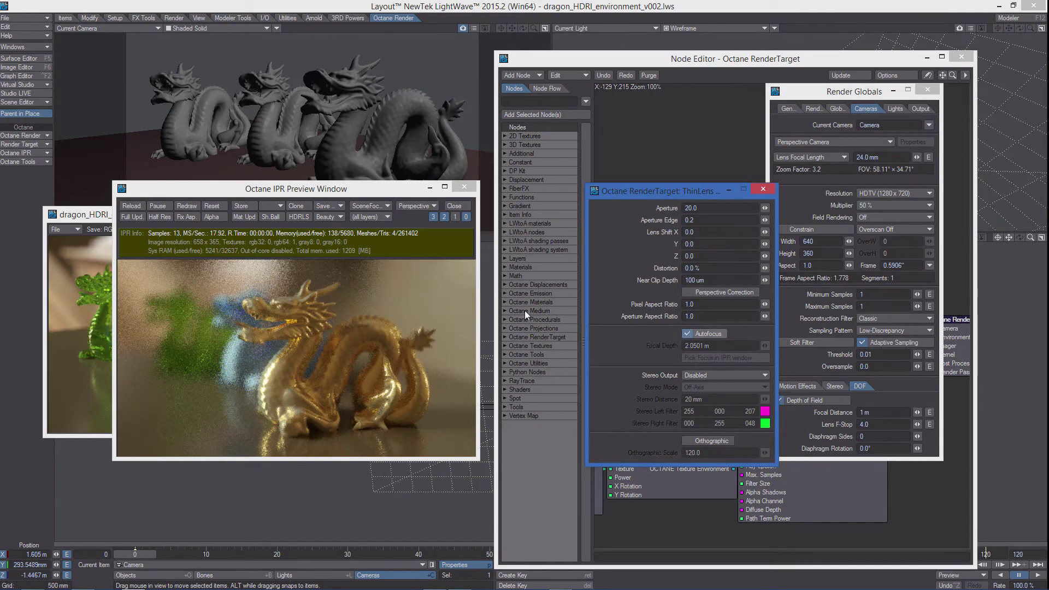
{"action": "left_click", "coordinate": [412, 208]}
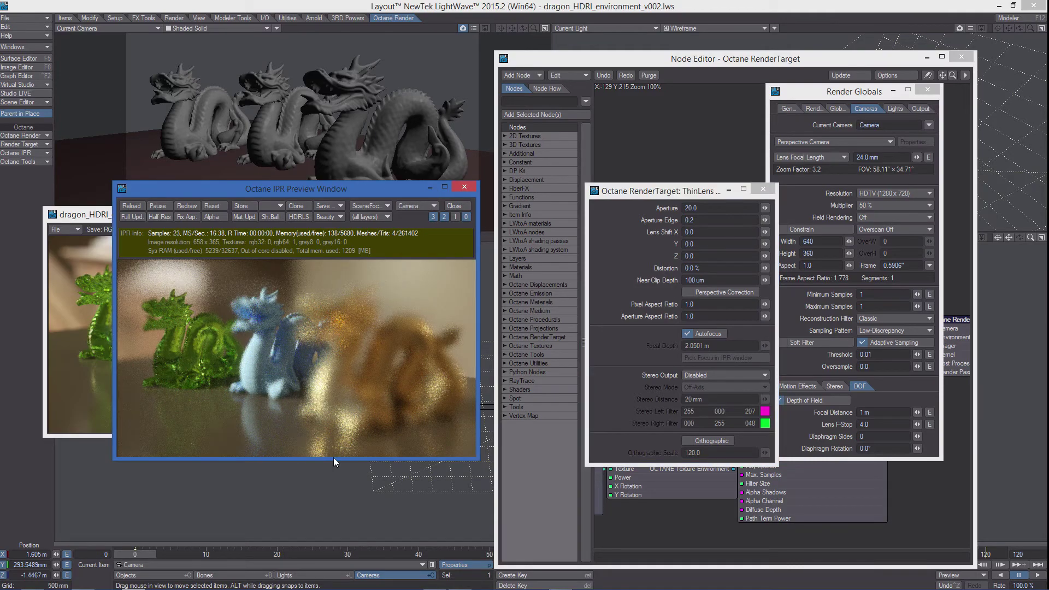
{"action": "left_click_drag", "start_coordinate": [134, 554], "coordinate": [489, 554]}
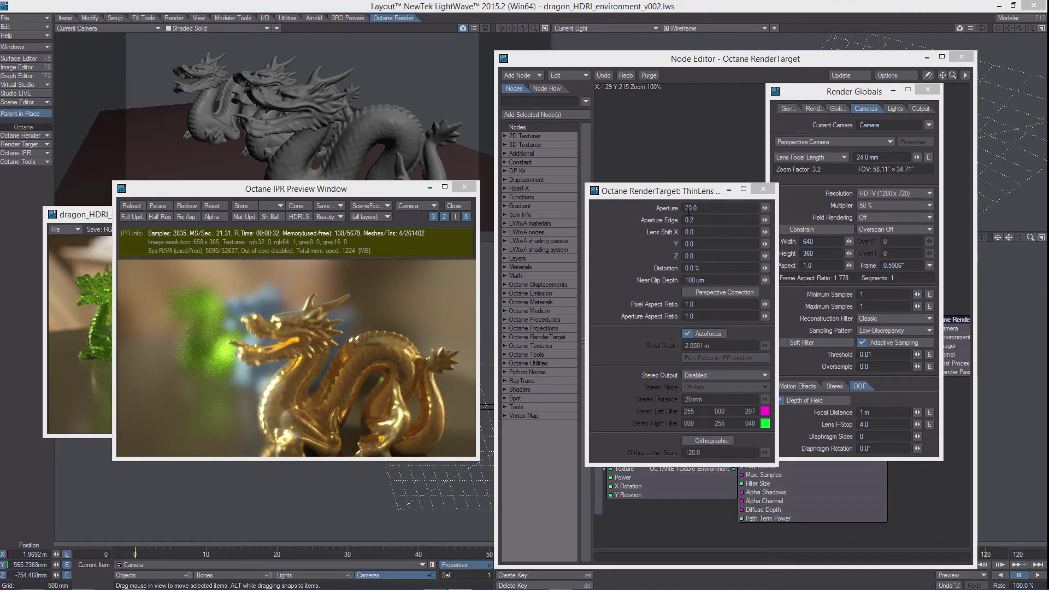
Turn ThinLens autofocus off and set the focal depth to 2 m.
{"action": "left_click", "coordinate": [677, 196]}
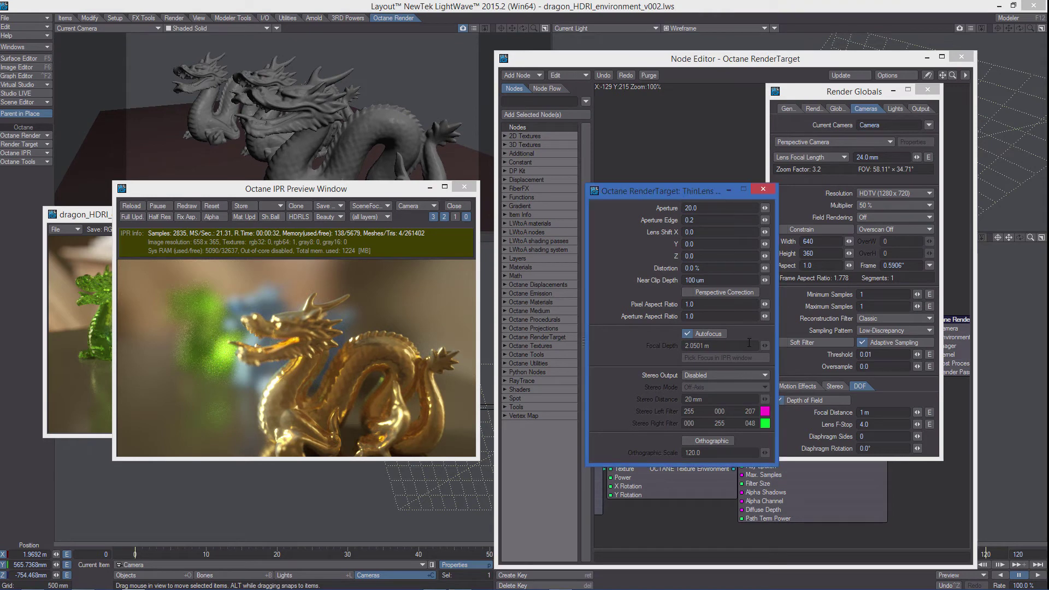
{"action": "left_click", "coordinate": [687, 333]}
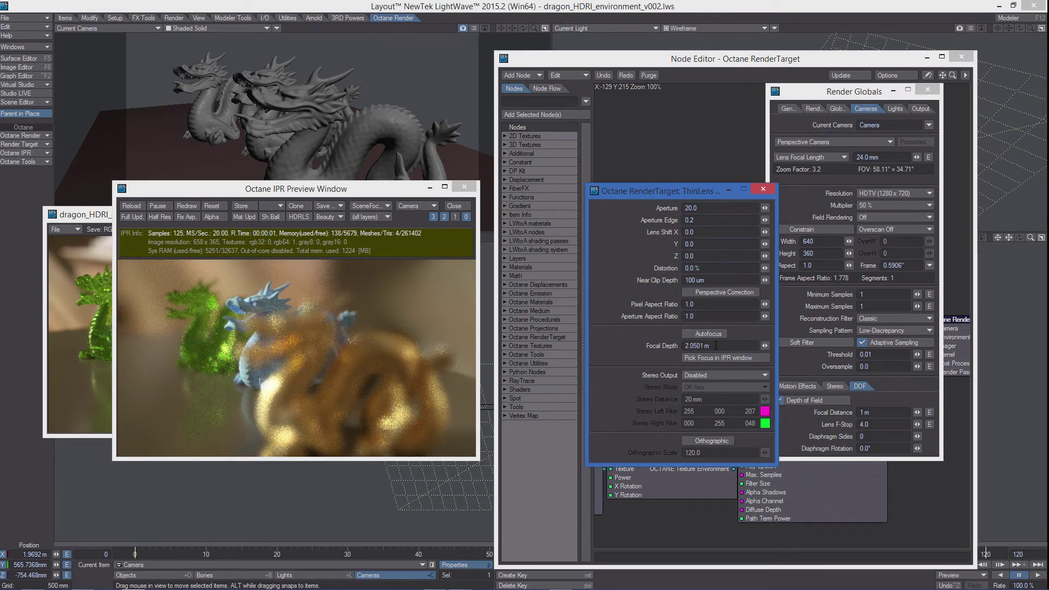
{"action": "left_click_drag", "start_coordinate": [686, 345], "coordinate": [771, 345]}
{"action": "type", "text": "2"}
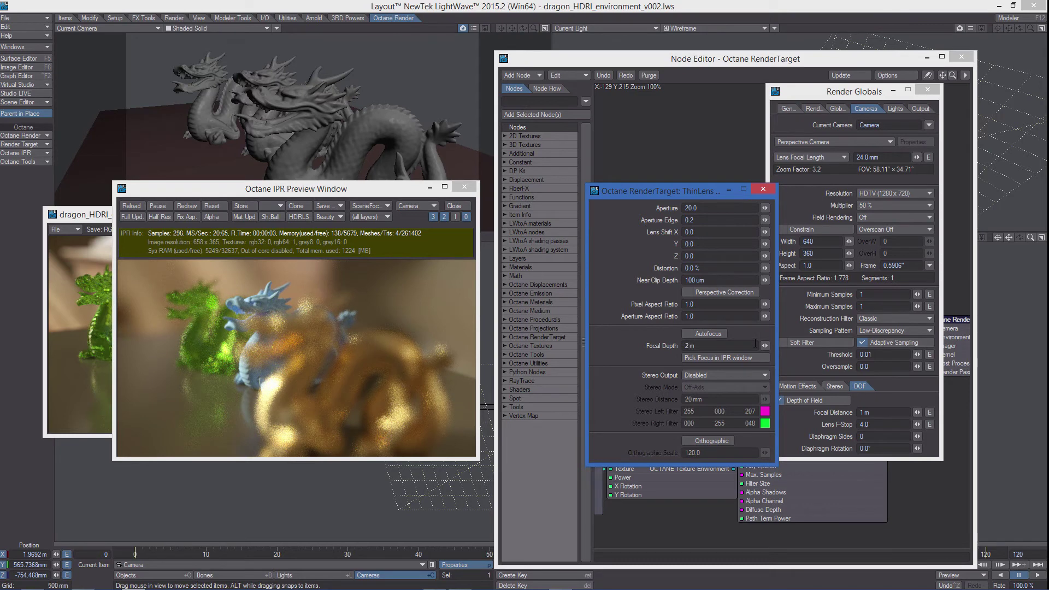
{"action": "key", "text": "Return"}
Try focal depths of 1 m and 3 m, ending at 2.5 m.
{"action": "left_click", "coordinate": [711, 346]}
{"action": "type", "text": "1"}
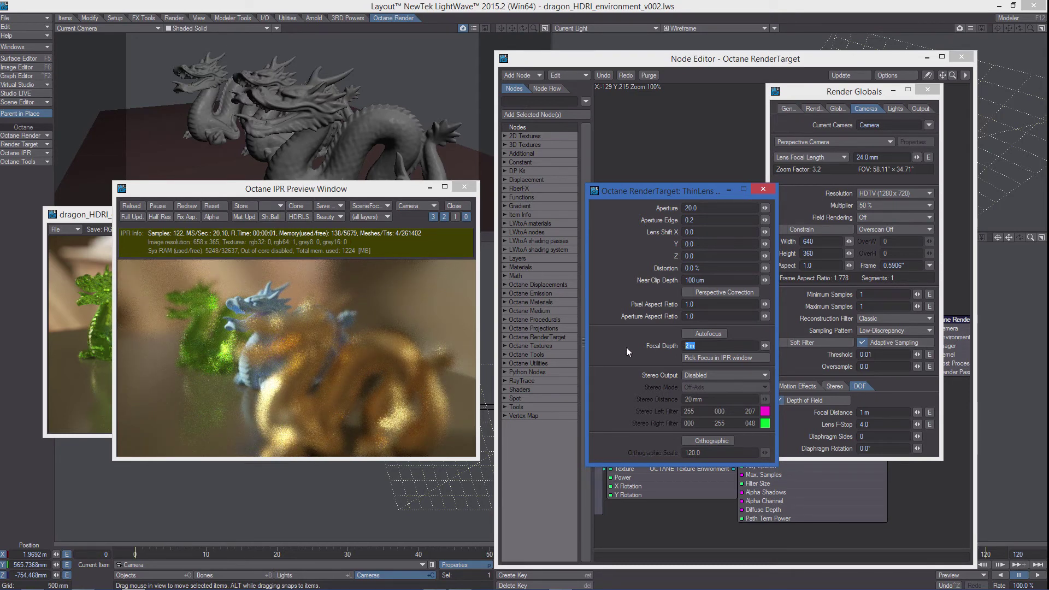
{"action": "key", "text": "Return"}
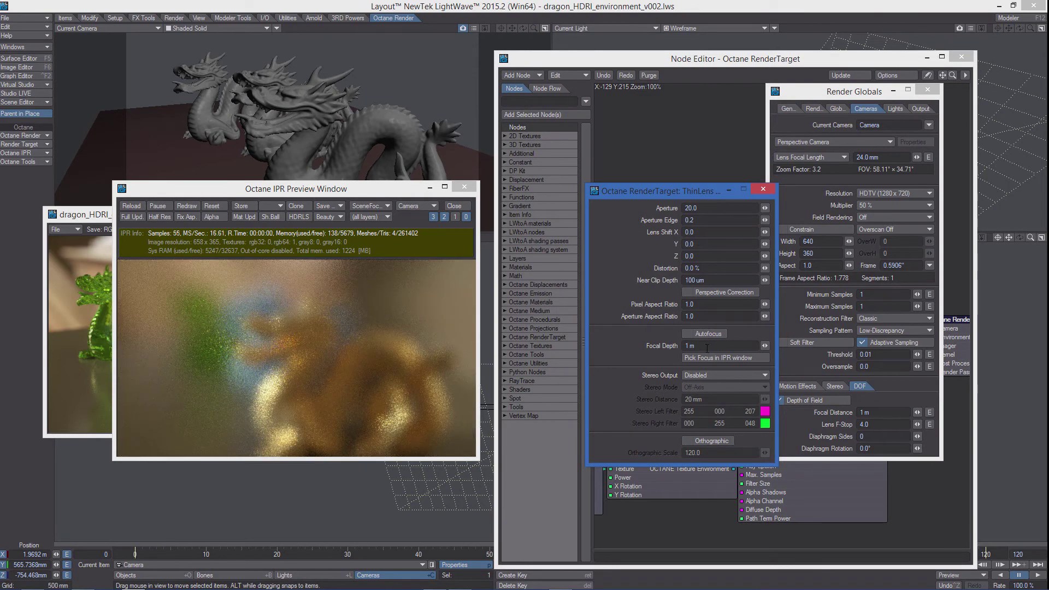
{"action": "left_click", "coordinate": [690, 346]}
{"action": "type", "text": "3"}
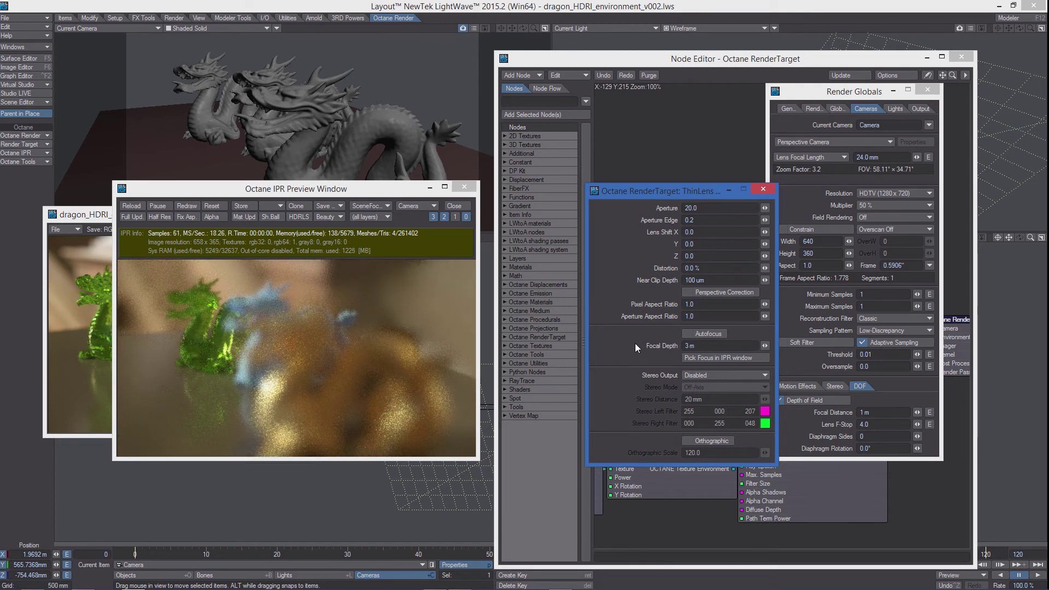
{"action": "left_click", "coordinate": [690, 345]}
{"action": "type", "text": "2.5"}
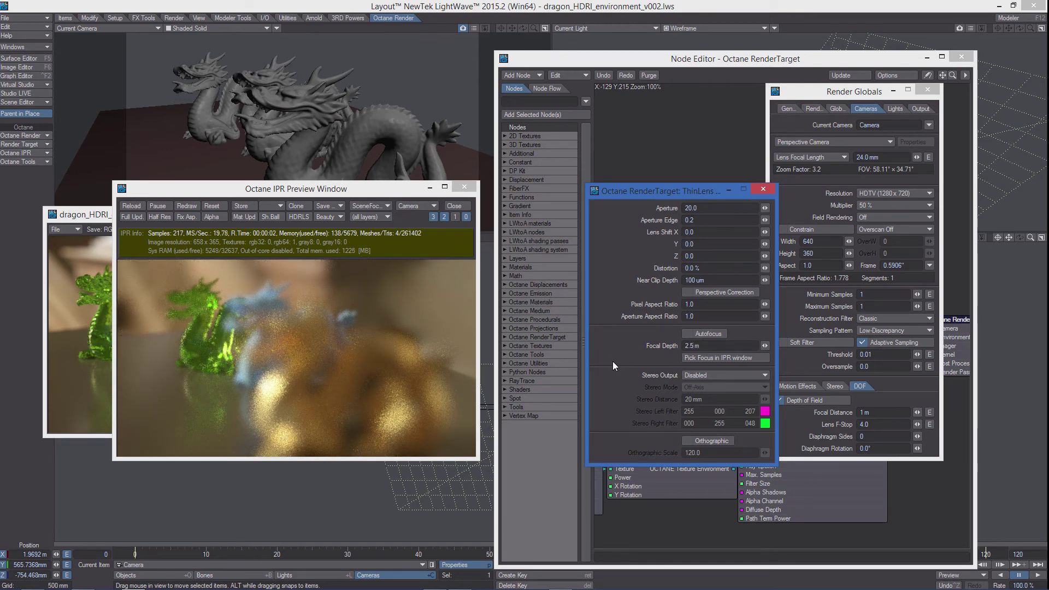
{"action": "key", "text": "Return"}
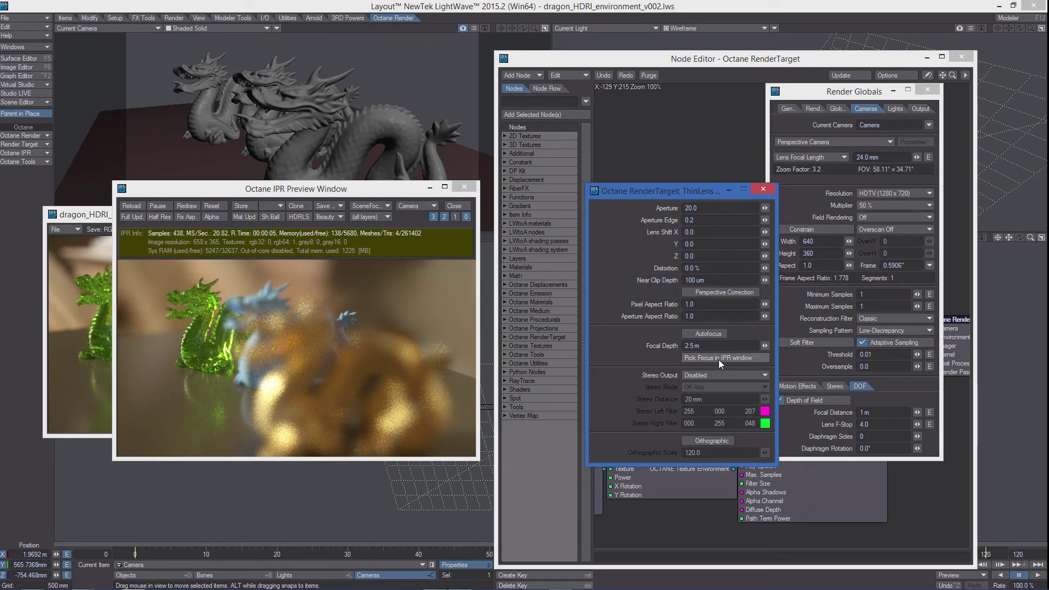
Pick focus in the IPR preview on the green, blue, then gold dragon (1.38 m).
{"action": "left_click", "coordinate": [202, 303]}
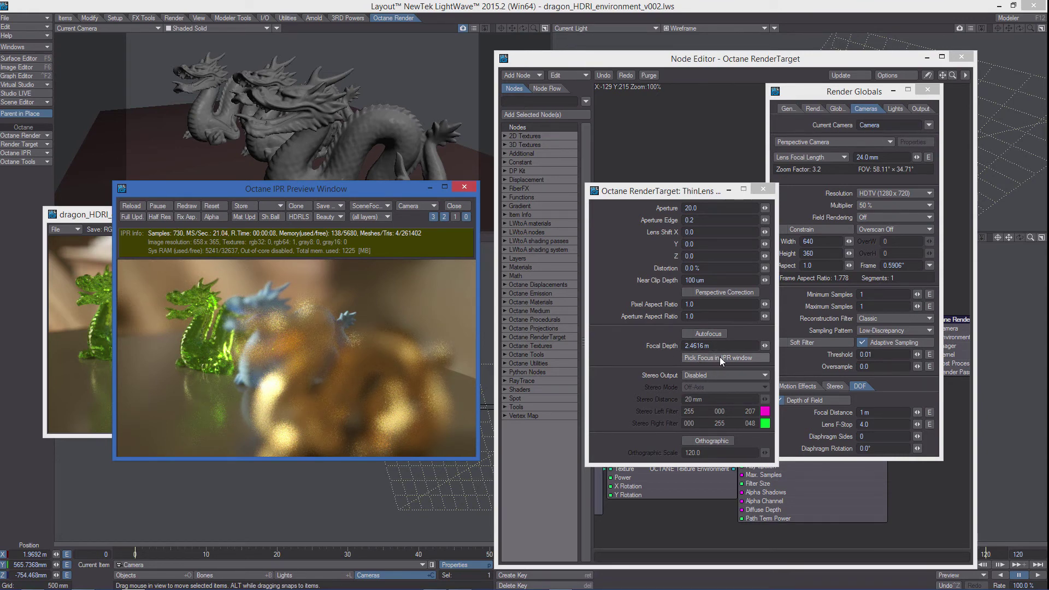
{"action": "left_click", "coordinate": [720, 356]}
{"action": "left_click", "coordinate": [264, 302]}
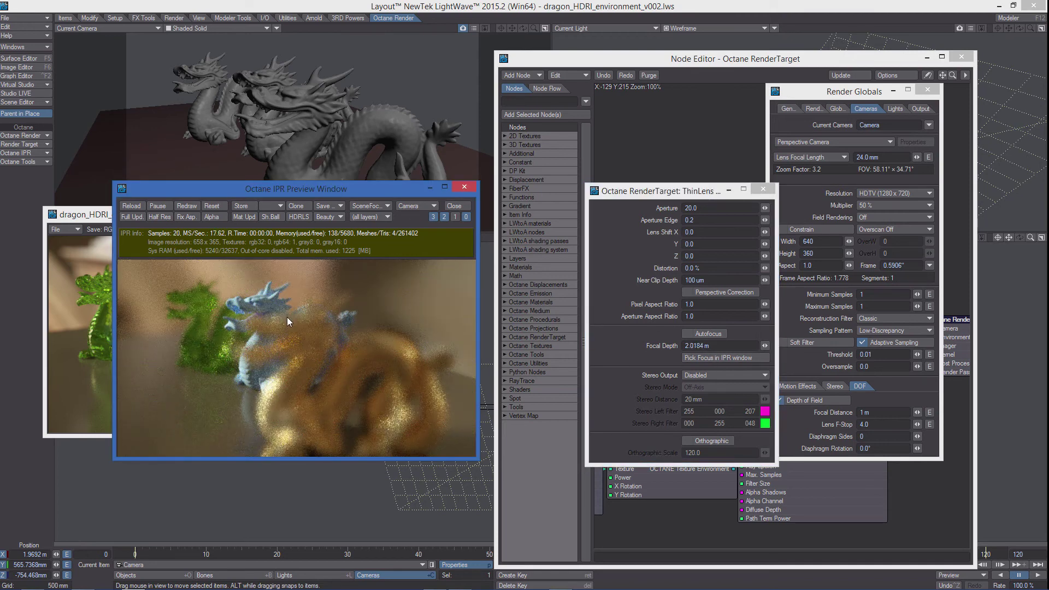
{"action": "left_click", "coordinate": [719, 358]}
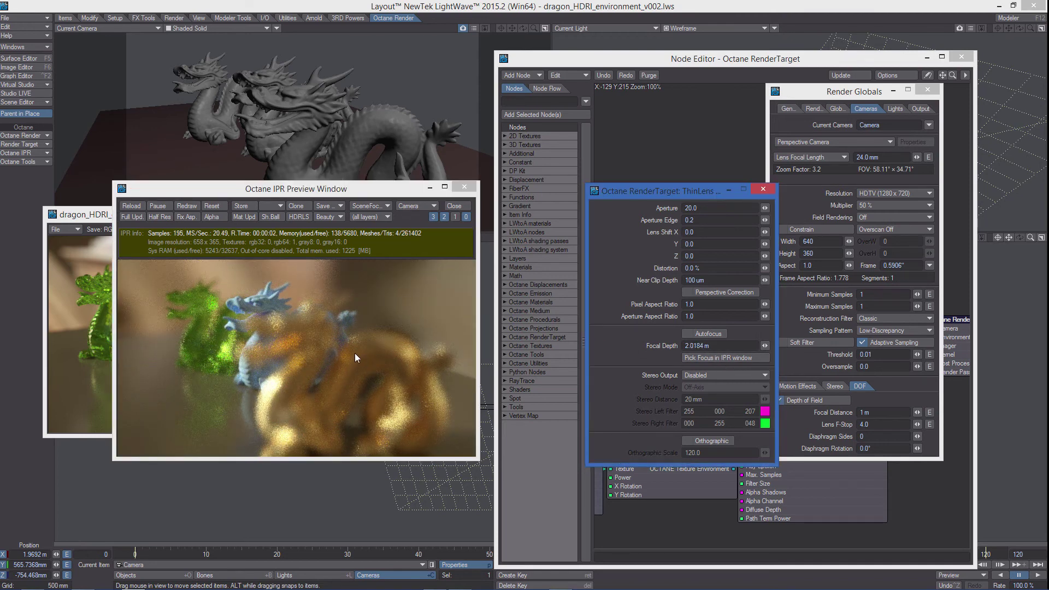
{"action": "left_click", "coordinate": [306, 334]}
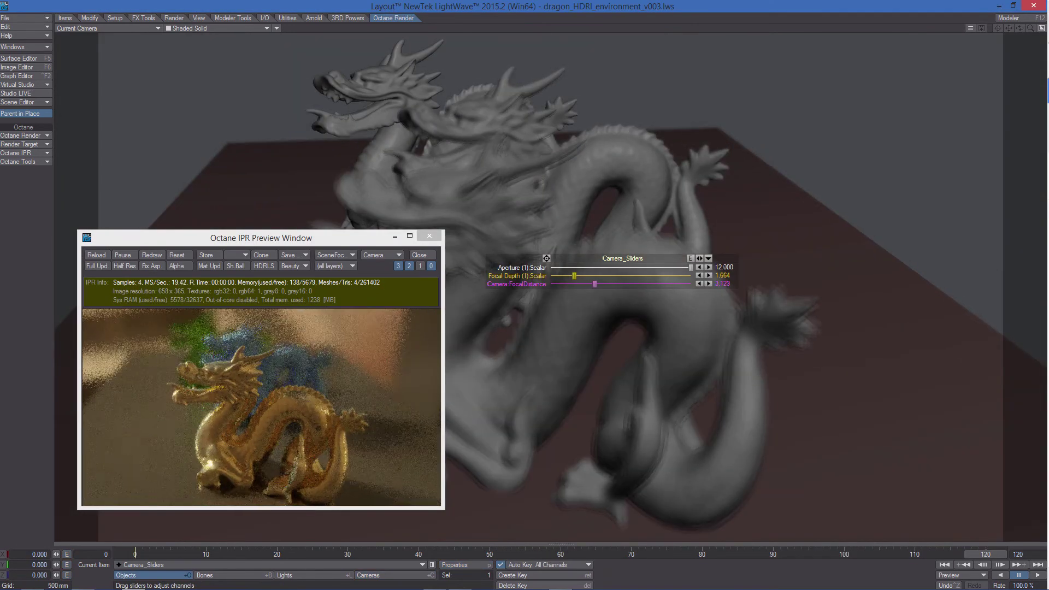
Drag the Camera FocalDistance slider from 3.123 up to 3.319.
{"action": "left_click_drag", "start_coordinate": [571, 283], "coordinate": [574, 283]}
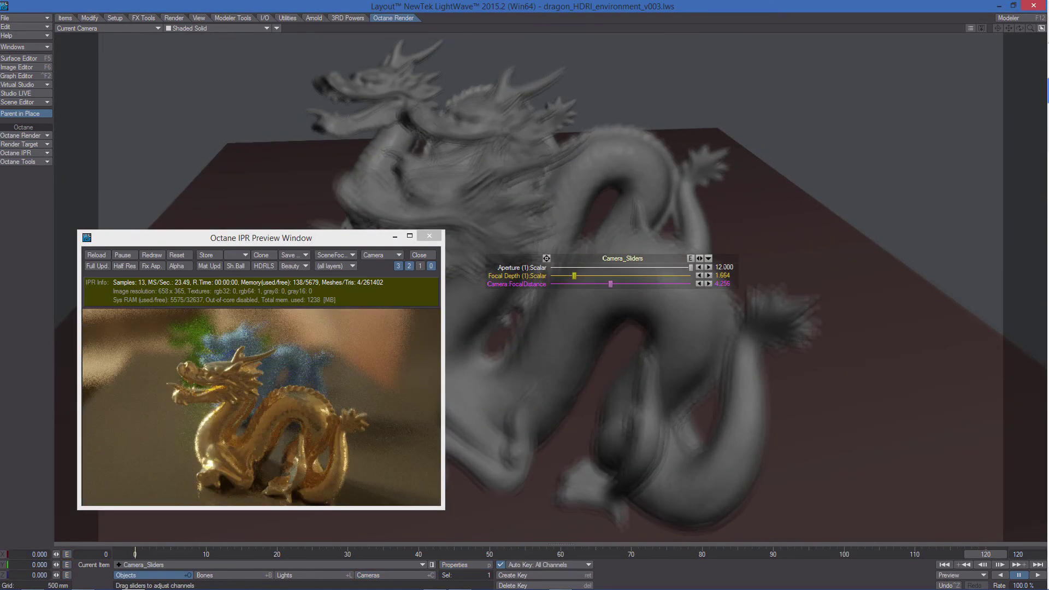